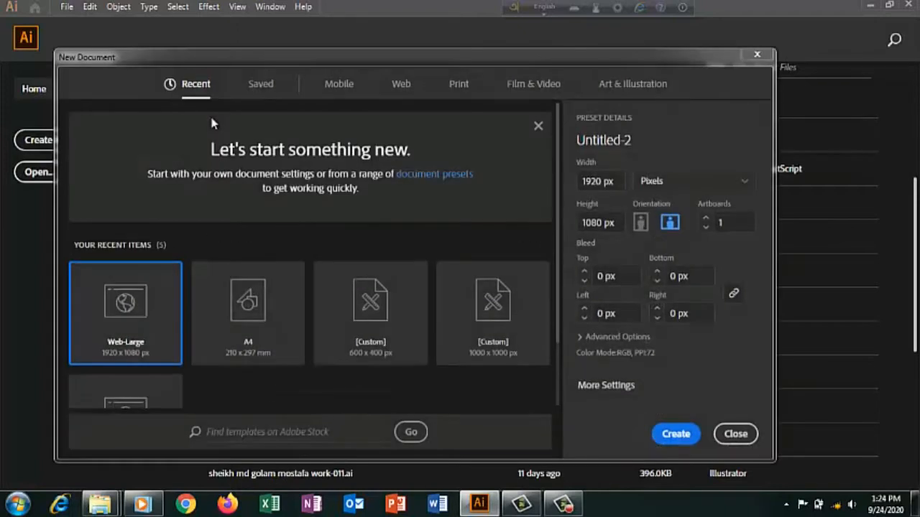
Step: Create a new document 800 px wide and 600 px high
{"action": "left_click", "coordinate": [601, 181]}
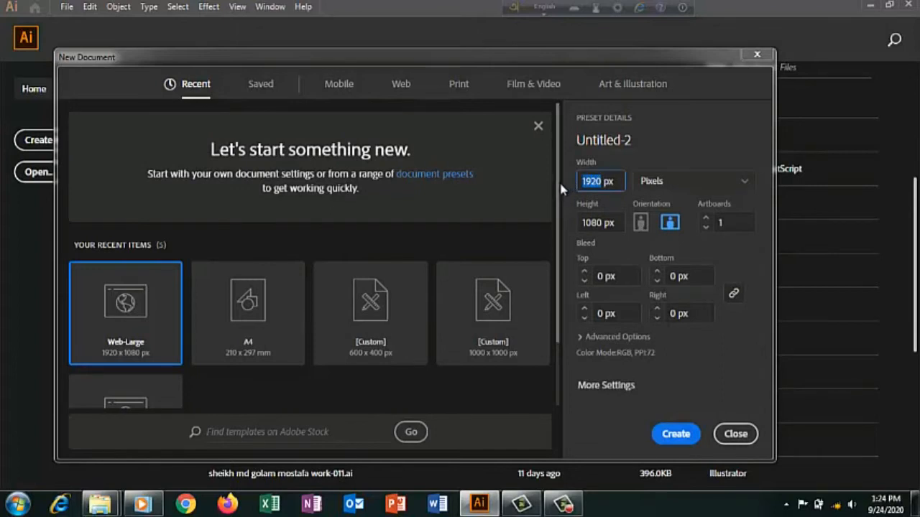
{"action": "type", "text": "800"}
{"action": "left_click", "coordinate": [600, 224]}
{"action": "type", "text": "600"}
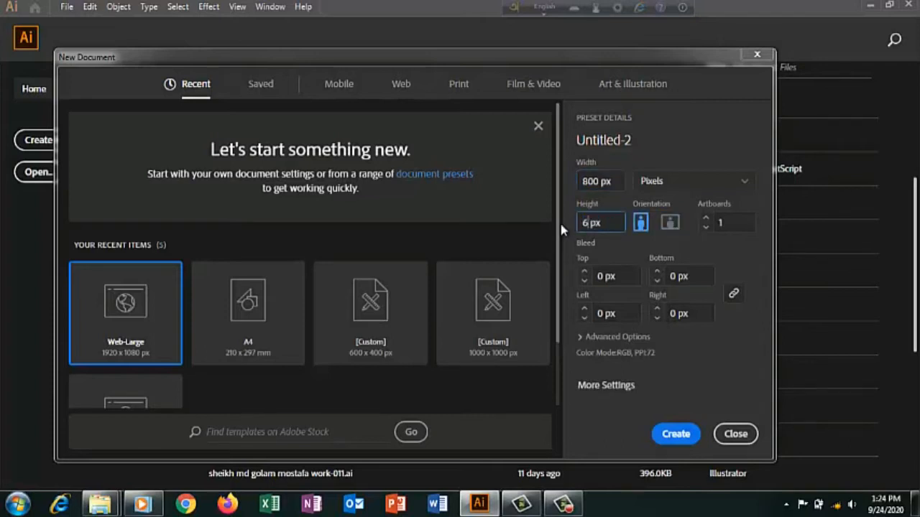
{"action": "left_click", "coordinate": [675, 434]}
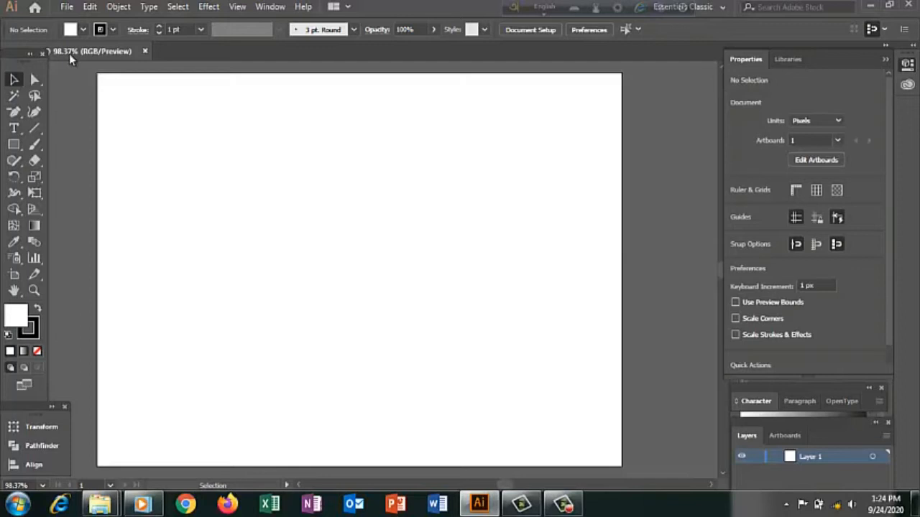
Step: Draw a circle about 246 px in diameter in the artboard's upper middle and set its stroke to 4 pt
{"action": "left_click", "coordinate": [16, 149]}
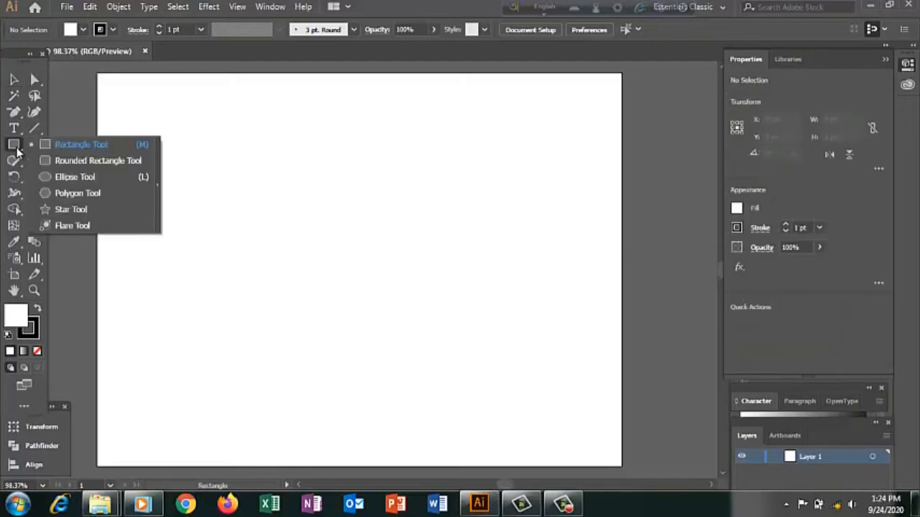
{"action": "left_click", "coordinate": [63, 176]}
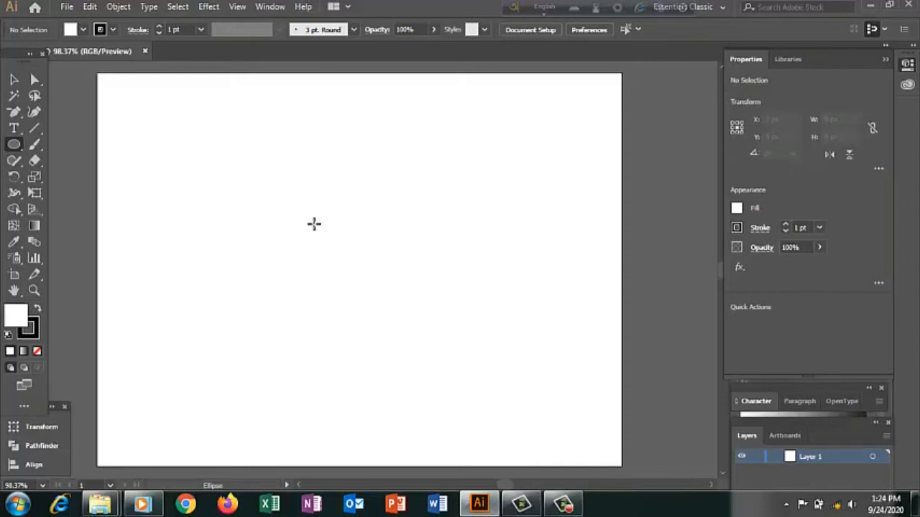
{"action": "left_click_drag", "start_coordinate": [314, 224], "coordinate": [394, 275]}
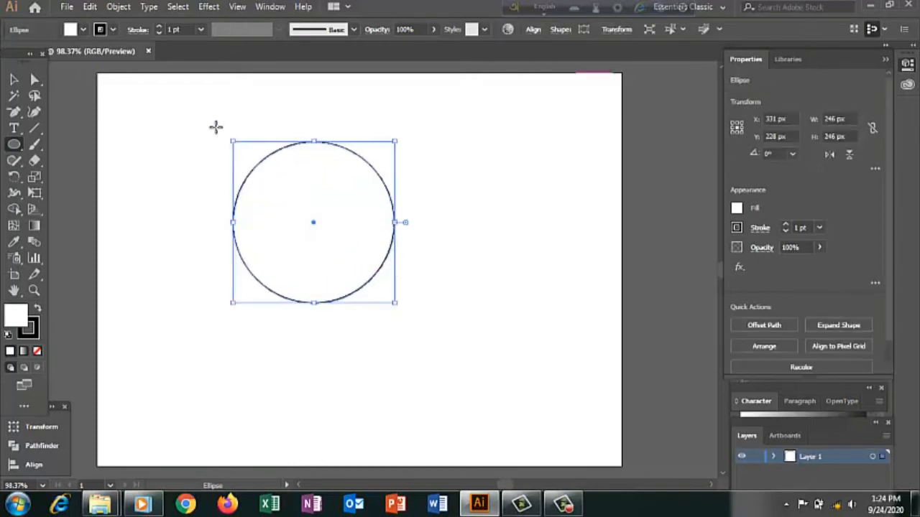
{"action": "left_click", "coordinate": [158, 26]}
{"action": "left_click", "coordinate": [158, 26]}
{"action": "left_click", "coordinate": [159, 26]}
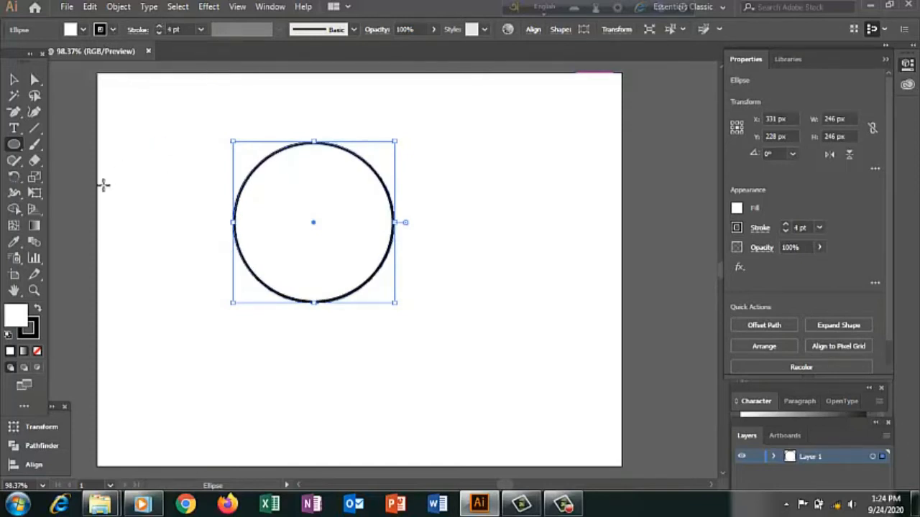
Step: Turn the circle into a type path starting at its left anchor and replace the placeholder text with "Engineer"
{"action": "left_click", "coordinate": [14, 128]}
{"action": "left_click_drag", "start_coordinate": [18, 130], "coordinate": [78, 162]}
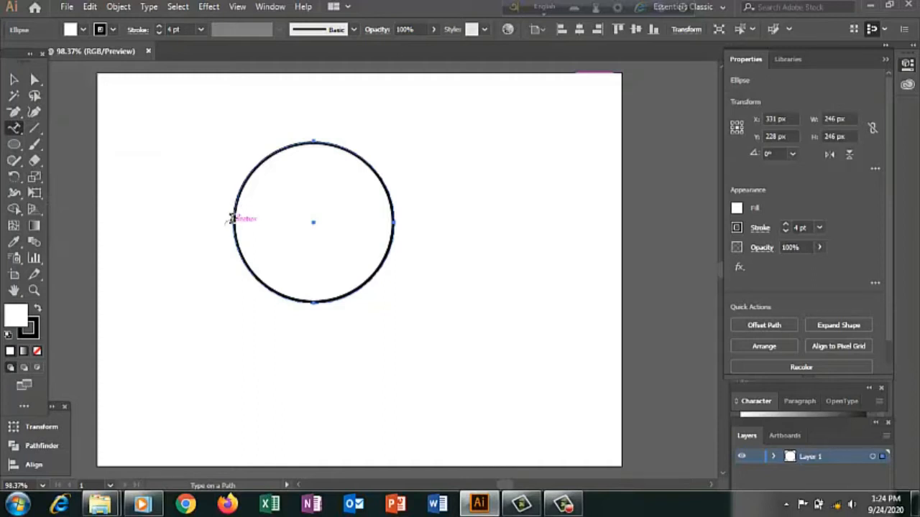
{"action": "left_click", "coordinate": [233, 219]}
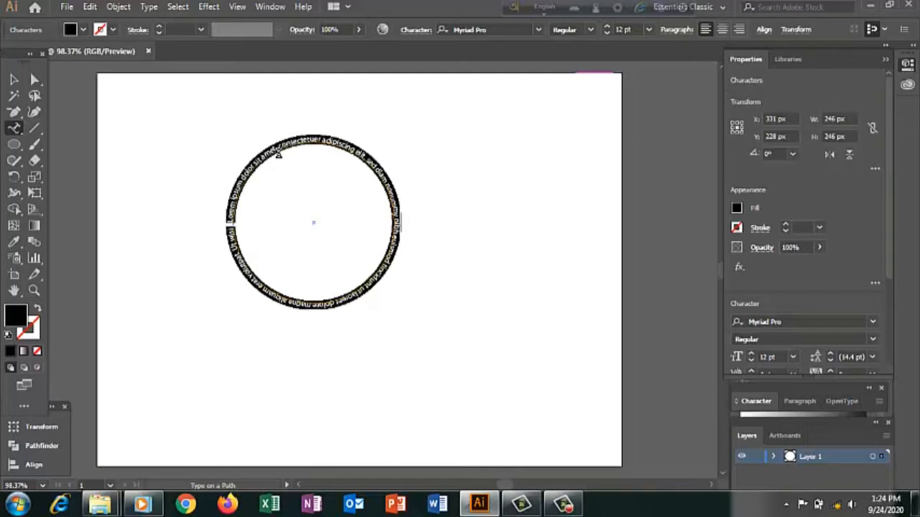
{"action": "key", "text": "BackSpace"}
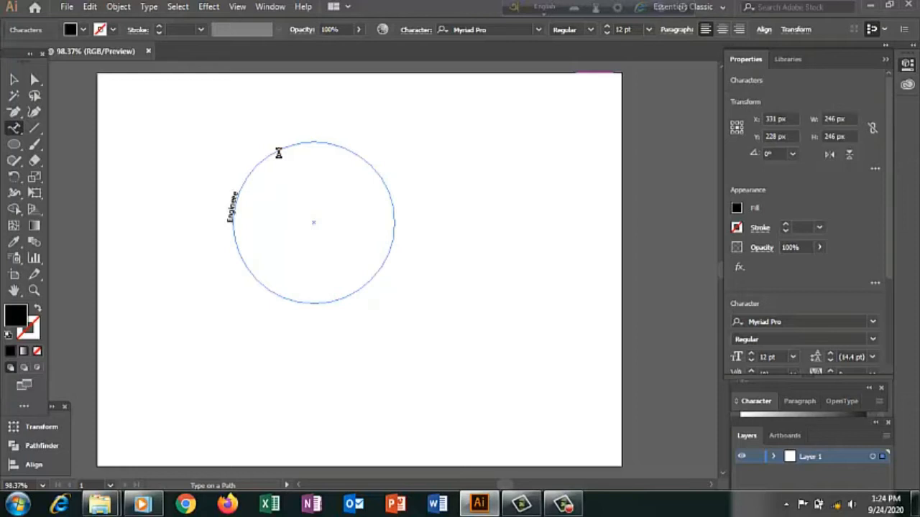
{"action": "type", "text": "Engineer"}
Step: Set the font size of the text on the circle to 48 pt
{"action": "left_click_drag", "start_coordinate": [235, 198], "coordinate": [229, 222]}
{"action": "double_click", "coordinate": [233, 219]}
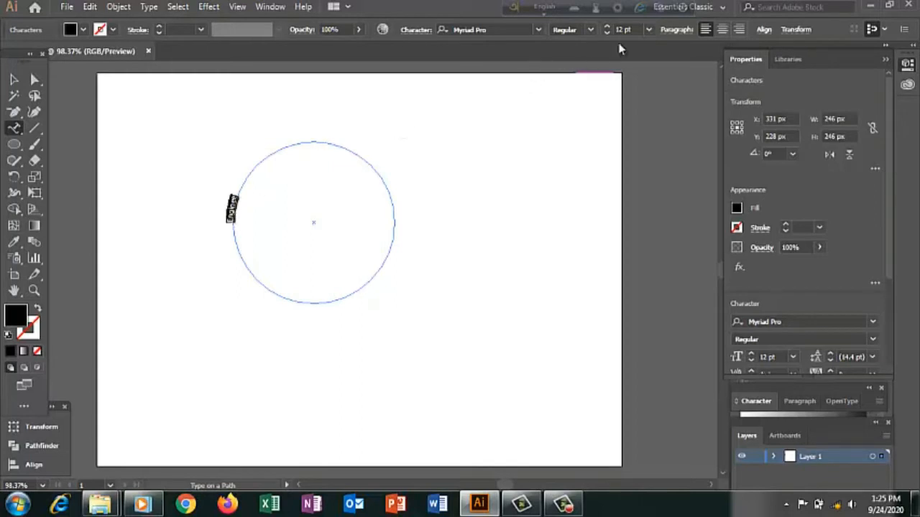
{"action": "left_click", "coordinate": [647, 29]}
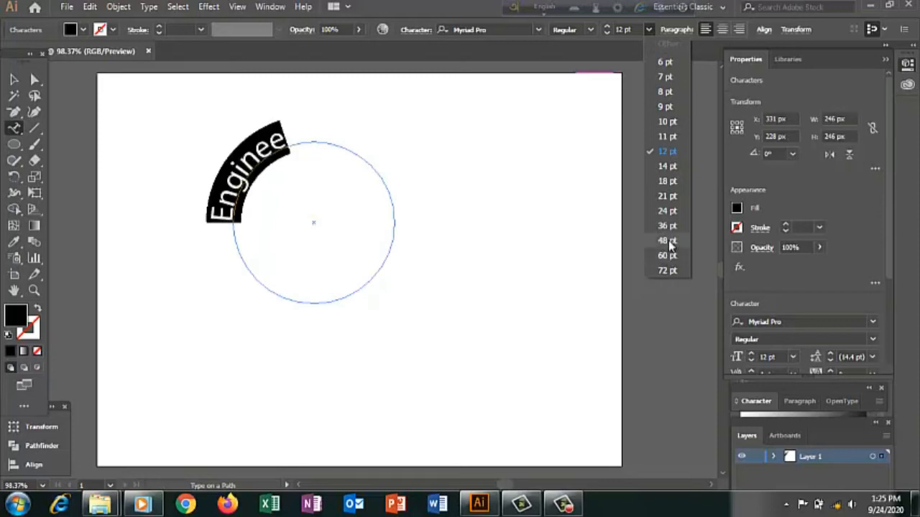
{"action": "left_click", "coordinate": [668, 242]}
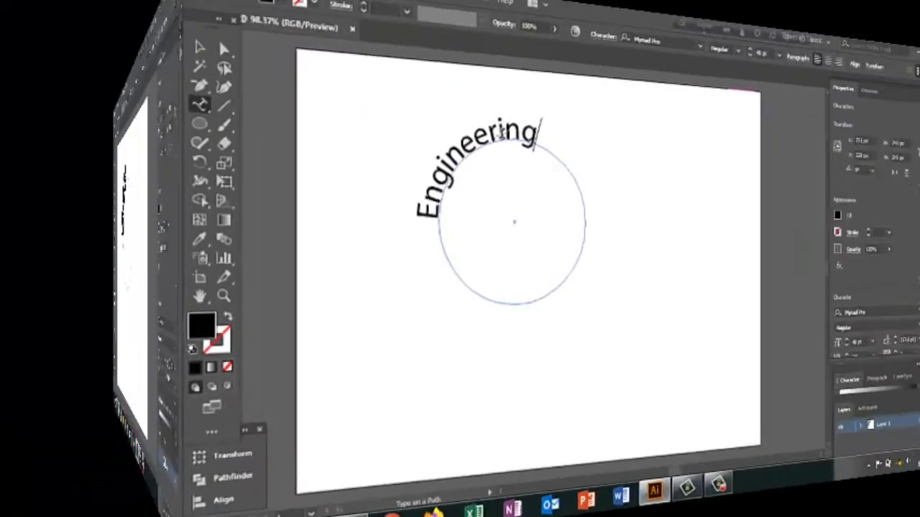
Step: Extend the text on the circle to read "Engineering Technology Bangla"
{"action": "type", "text": "Te"}
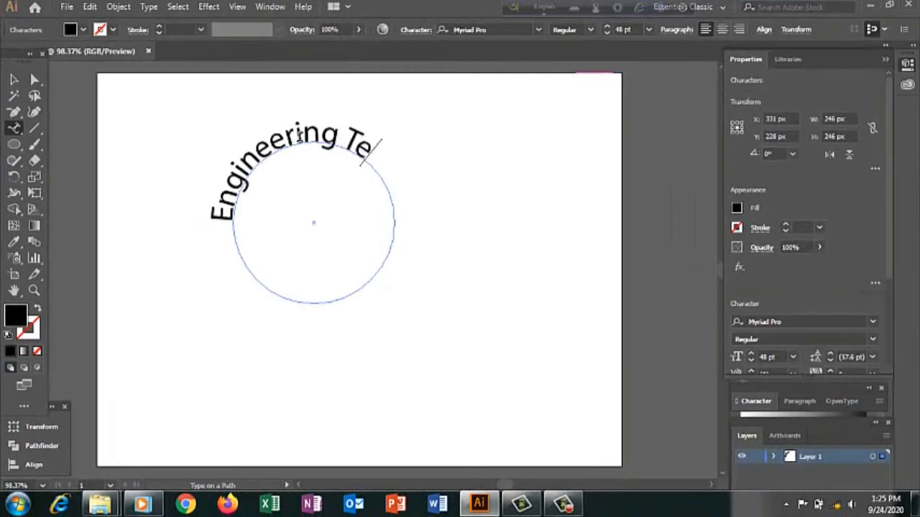
{"action": "type", "text": "chno"}
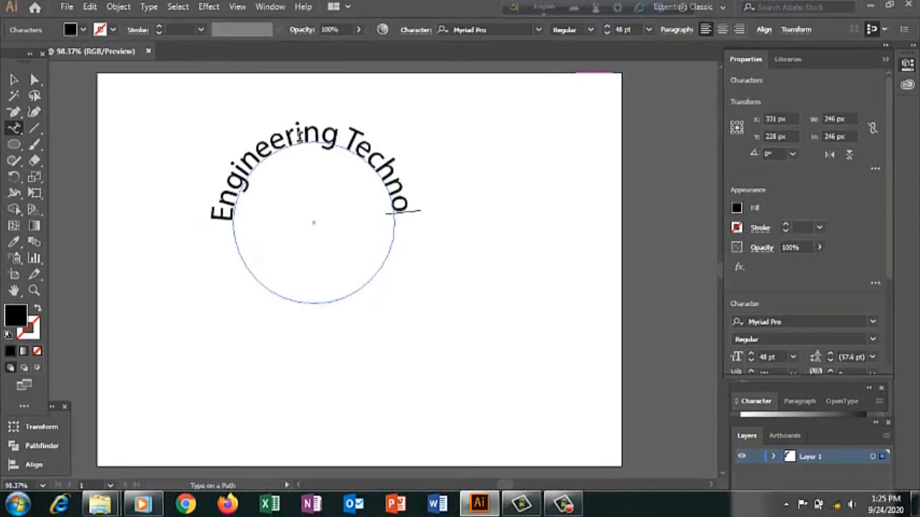
{"action": "type", "text": "logy"}
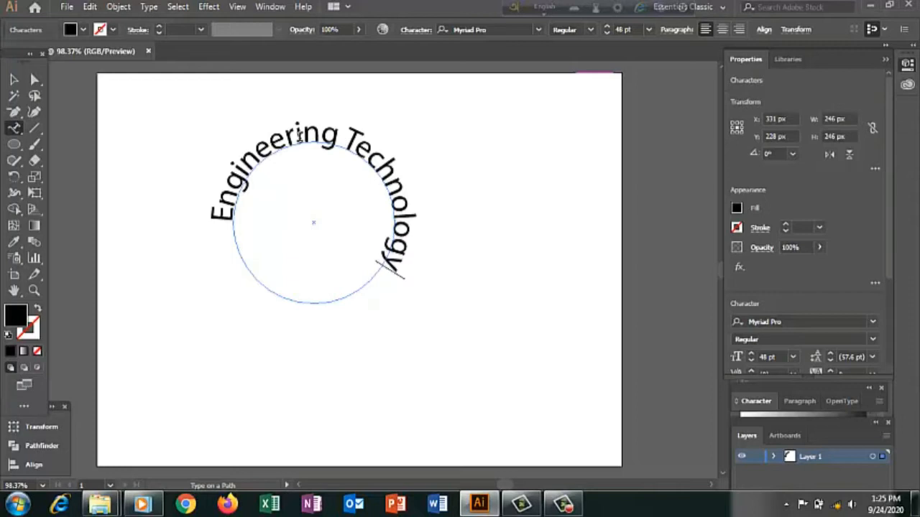
{"action": "type", "text": " Bangla"}
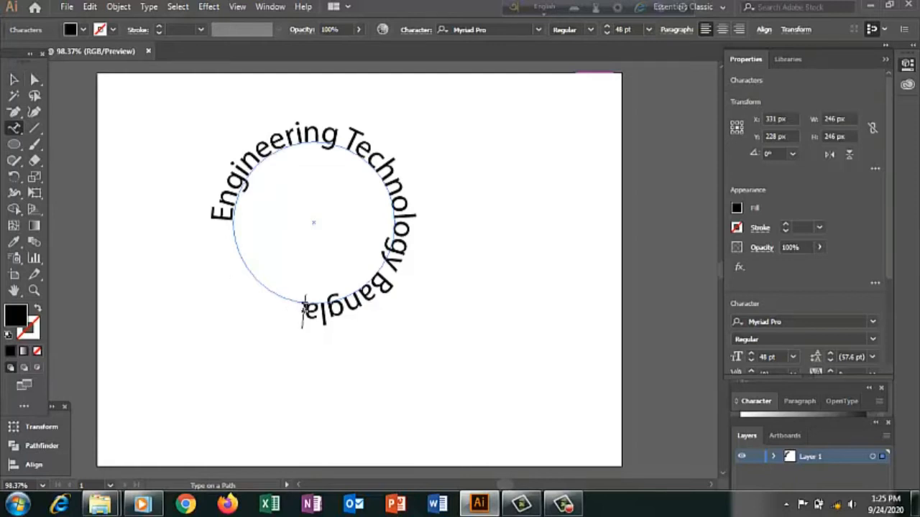
Step: Set the font size of the whole "Engineering Technology Bangla" text to 36 pt
{"action": "left_click_drag", "start_coordinate": [309, 310], "coordinate": [213, 215]}
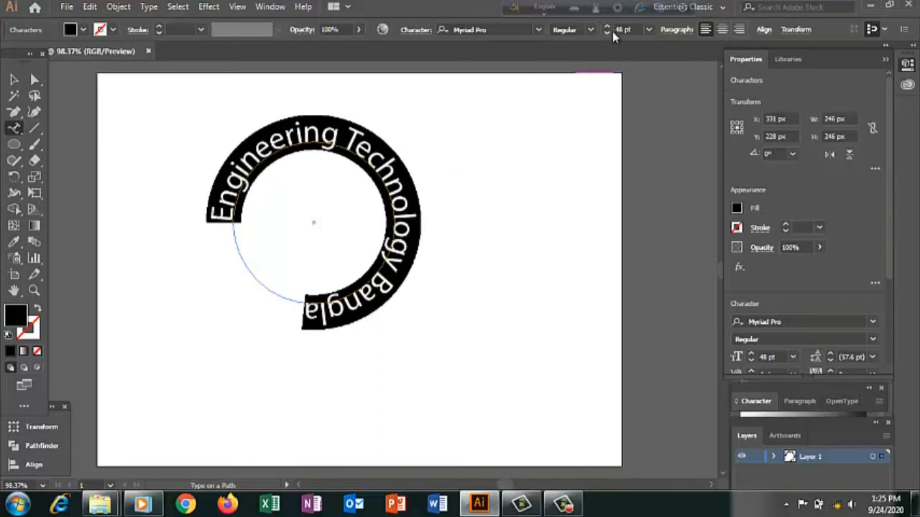
{"action": "left_click", "coordinate": [645, 30]}
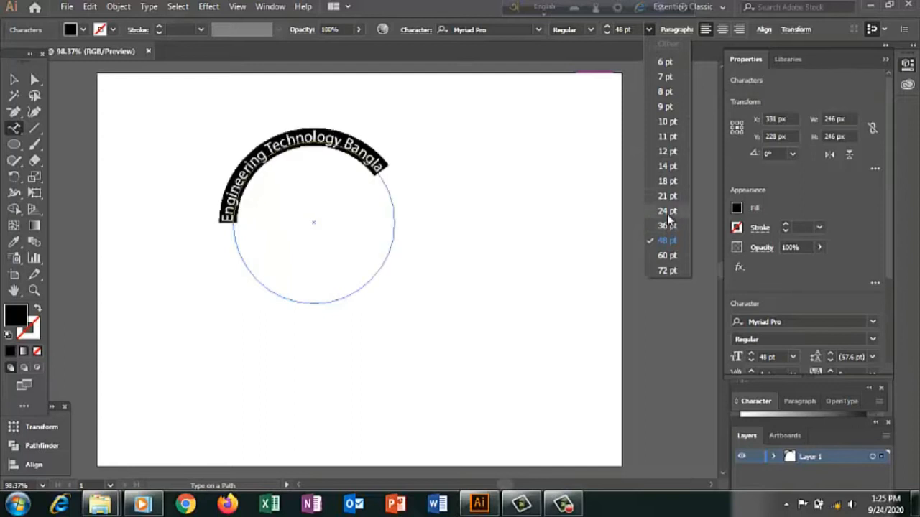
{"action": "left_click", "coordinate": [667, 227]}
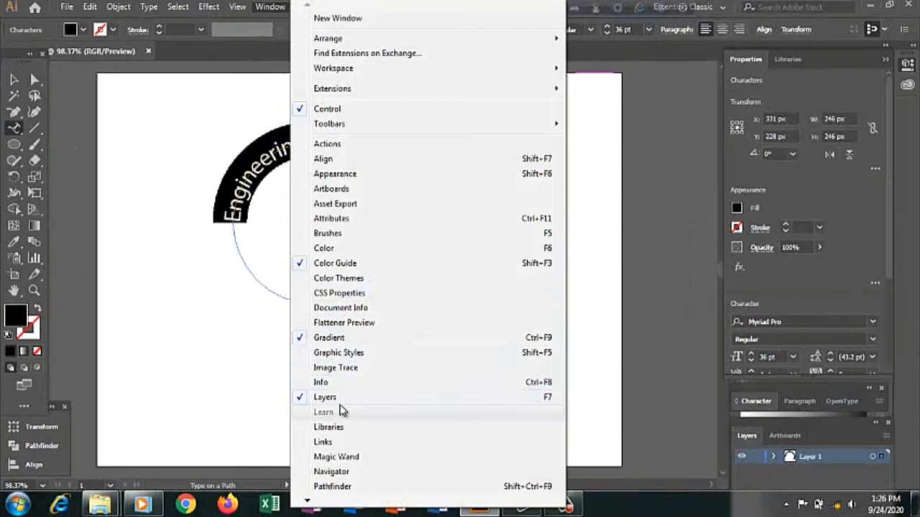
Step: Centre the circular text horizontally and vertically on the artboard, then slide the text counterclockwise along its path into an even arch
{"action": "left_click", "coordinate": [323, 160]}
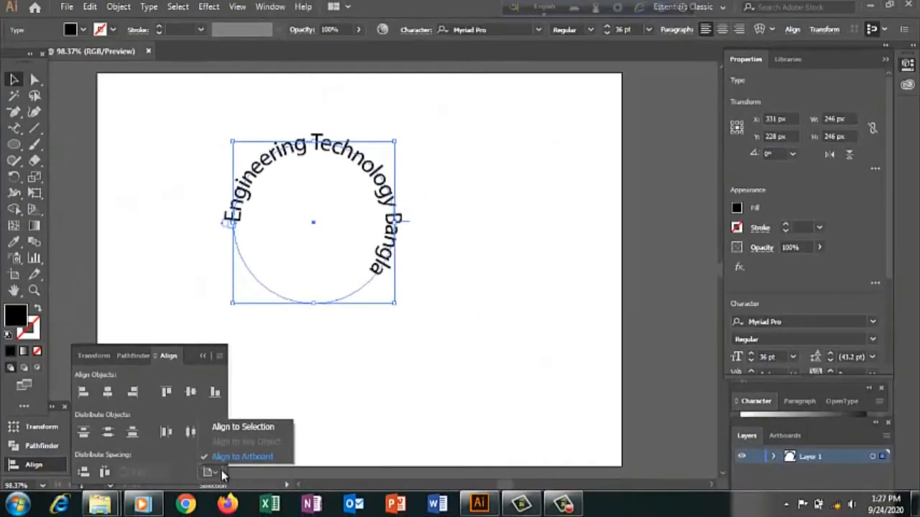
{"action": "left_click", "coordinate": [227, 464]}
{"action": "left_click", "coordinate": [108, 391]}
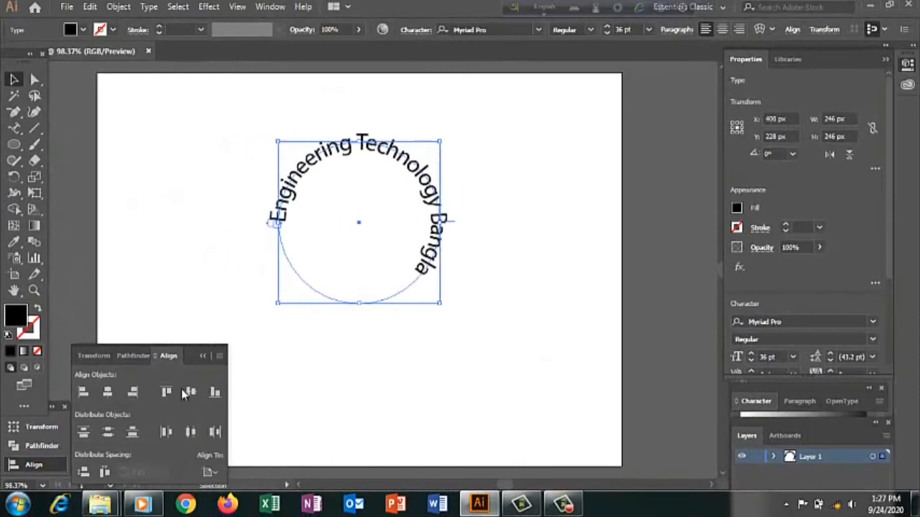
{"action": "left_click", "coordinate": [190, 392]}
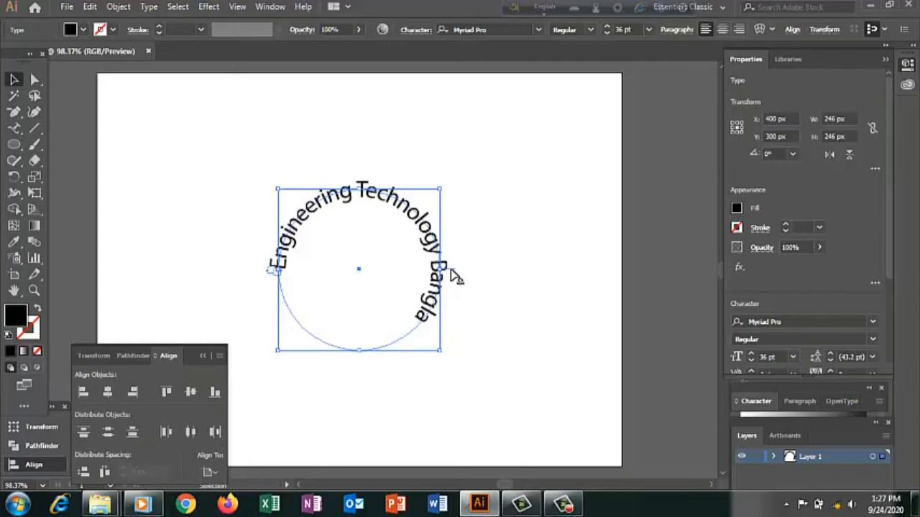
{"action": "left_click_drag", "start_coordinate": [451, 268], "coordinate": [453, 248]}
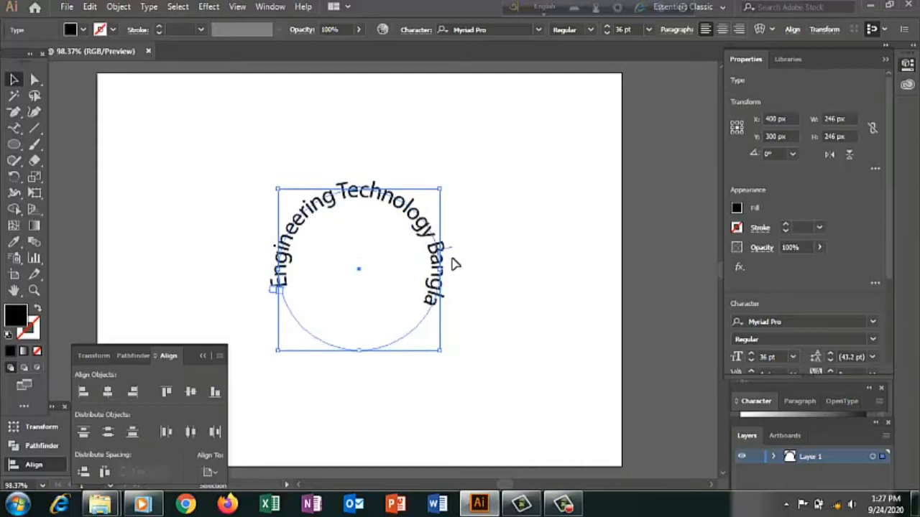
{"action": "left_click_drag", "start_coordinate": [451, 248], "coordinate": [448, 243]}
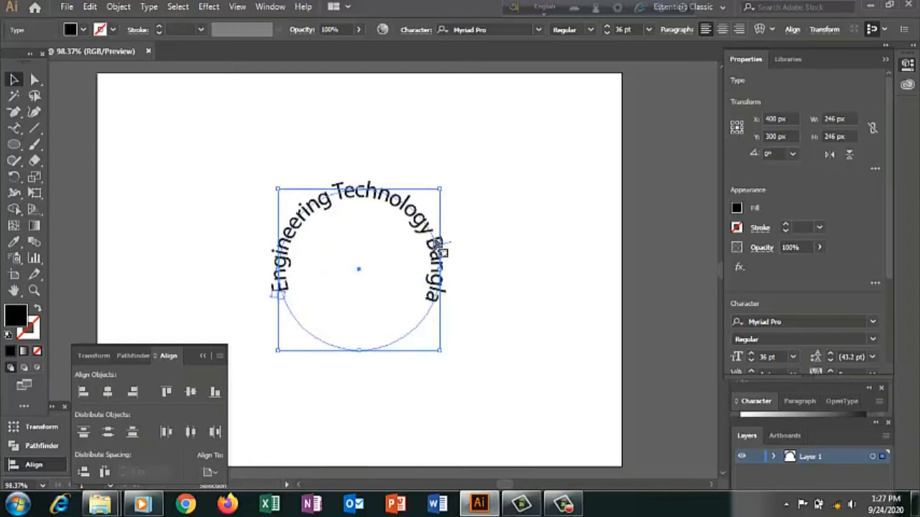
Step: Duplicate the circular text toward the artboard's upper-right corner and flip the copy's type across its path, keeping the Rainbow effect
{"action": "left_click_drag", "start_coordinate": [362, 203], "coordinate": [515, 126]}
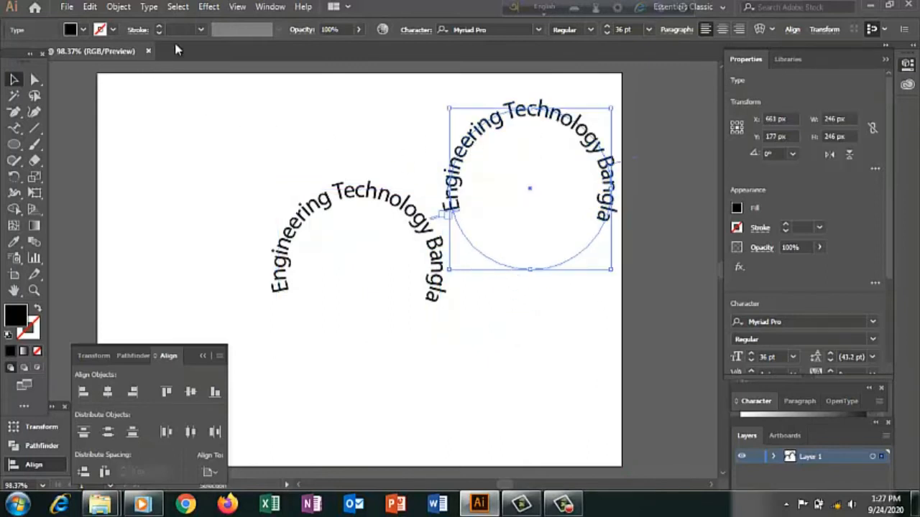
{"action": "left_click", "coordinate": [149, 7]}
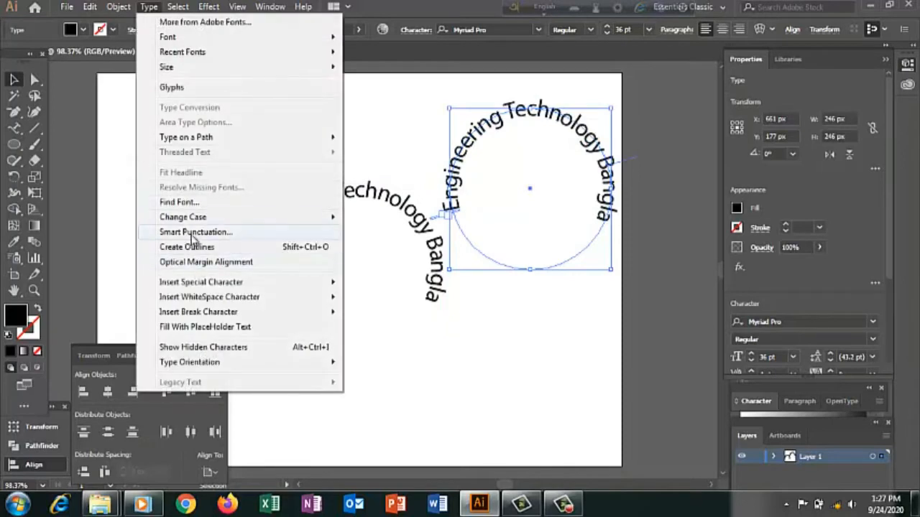
{"action": "mouse_move", "coordinate": [201, 139]}
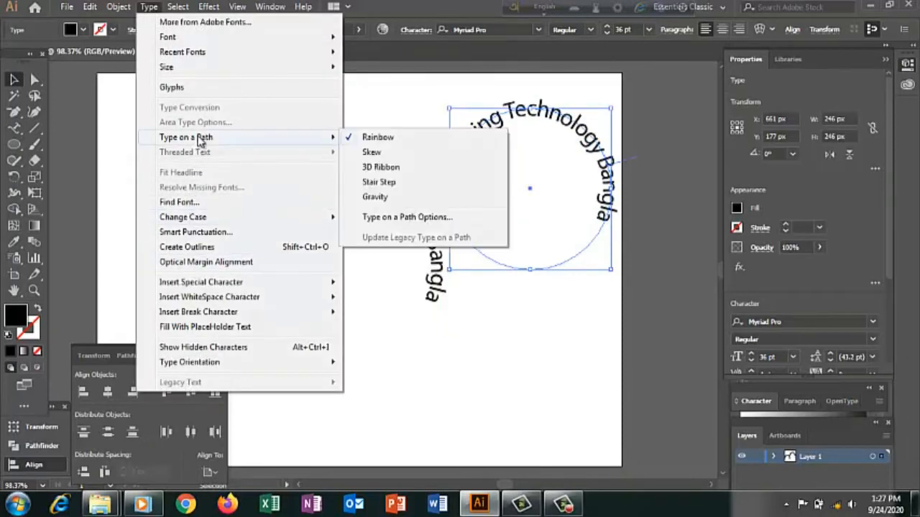
{"action": "left_click", "coordinate": [392, 217]}
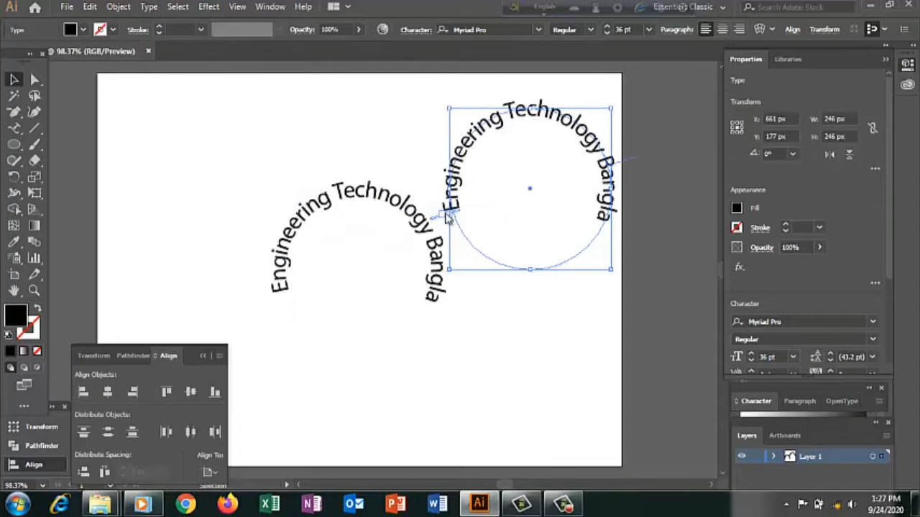
{"action": "left_click", "coordinate": [511, 297]}
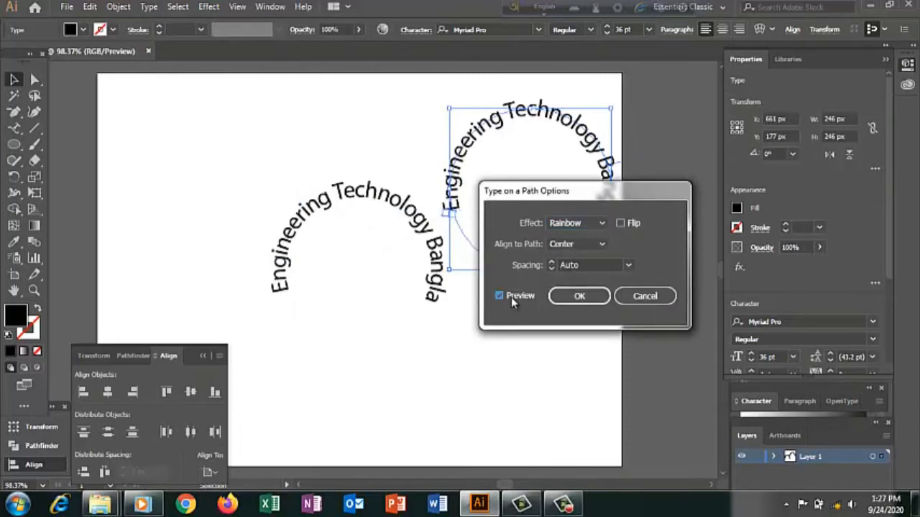
{"action": "left_click_drag", "start_coordinate": [577, 194], "coordinate": [557, 282]}
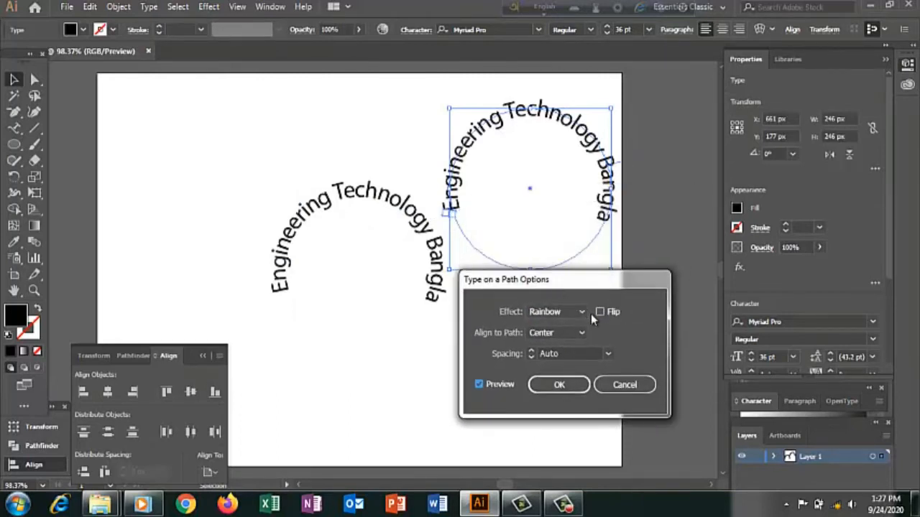
{"action": "left_click", "coordinate": [600, 312]}
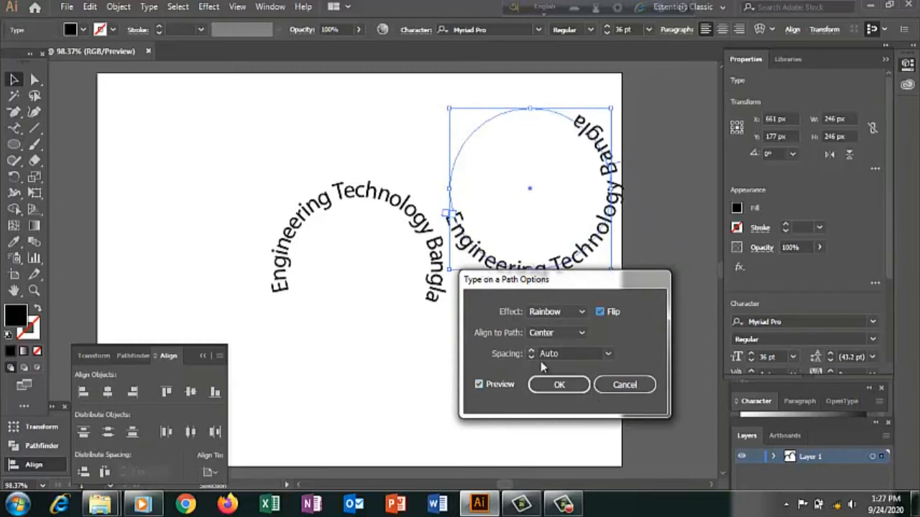
{"action": "left_click", "coordinate": [552, 385]}
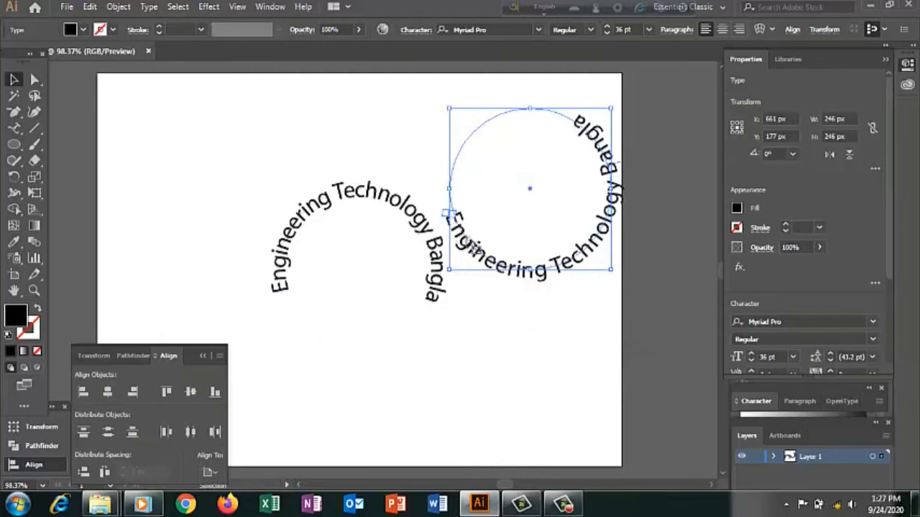
Step: Replace the flipped circular text in the artboard's upper-right corner with "Graphics Design"
{"action": "left_click", "coordinate": [13, 129]}
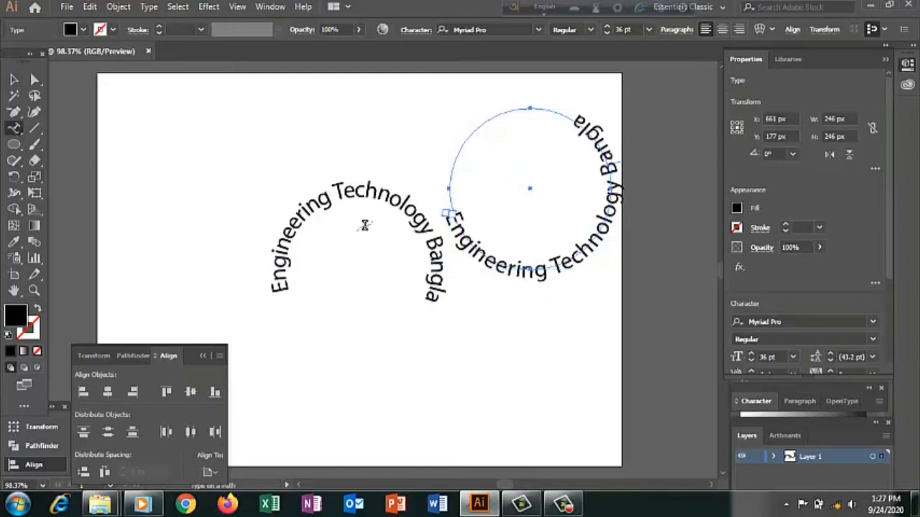
{"action": "left_click", "coordinate": [454, 217]}
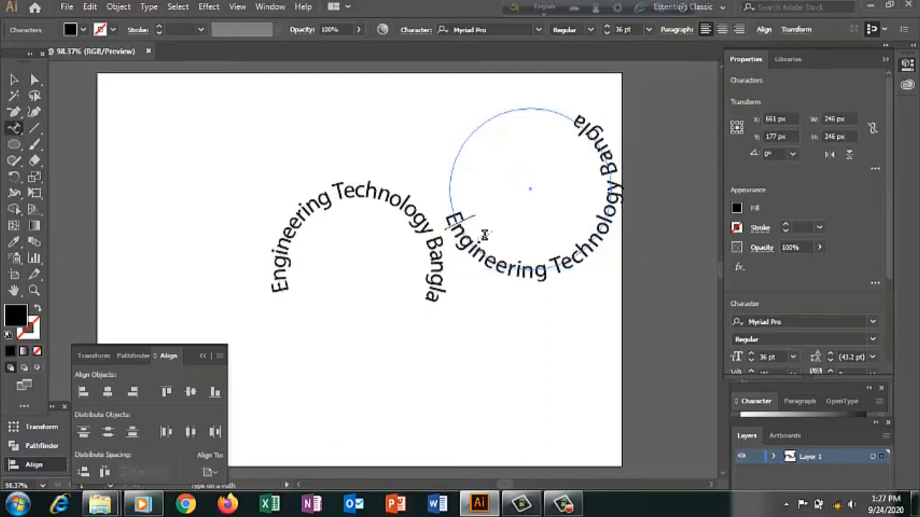
{"action": "key", "text": "Delete"}
{"action": "key", "text": "Delete"}
{"action": "key", "text": "Delete"}
{"action": "key", "text": "Delete"}
{"action": "key", "text": "Delete"}
{"action": "key", "text": "Delete"}
{"action": "key", "text": "Delete"}
{"action": "key", "text": "Delete"}
{"action": "key", "text": "Delete"}
{"action": "key", "text": "Delete"}
{"action": "key", "text": "Delete"}
{"action": "key", "text": "Delete"}
{"action": "key", "text": "Delete"}
{"action": "key", "text": "Delete"}
{"action": "key", "text": "Delete"}
{"action": "key", "text": "Delete"}
{"action": "key", "text": "Delete"}
{"action": "key", "text": "Delete"}
{"action": "key", "text": "Delete"}
{"action": "key", "text": "Delete"}
{"action": "key", "text": "Delete"}
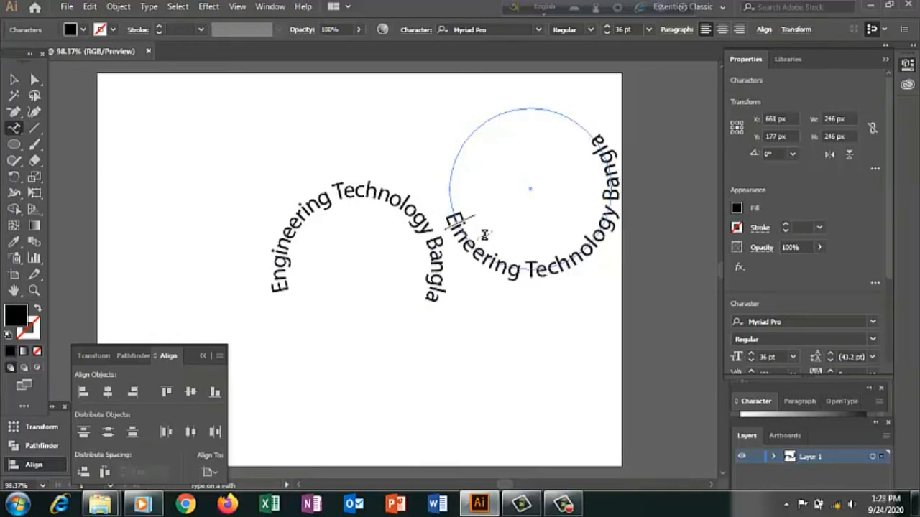
{"action": "key", "text": "Delete"}
{"action": "key", "text": "Delete"}
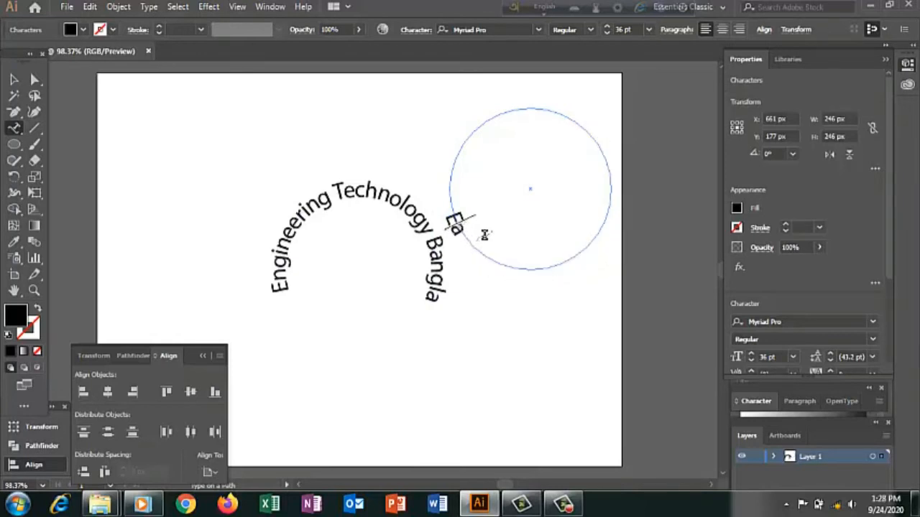
{"action": "key", "text": "BackSpace"}
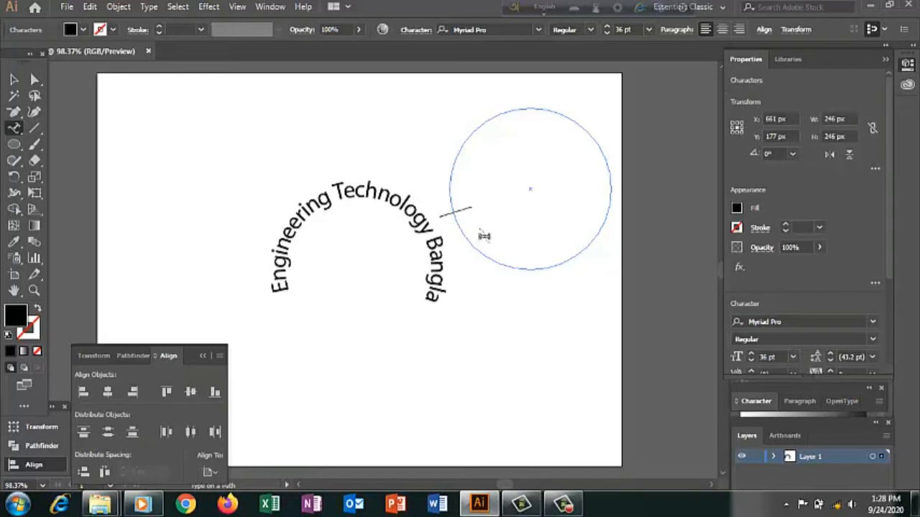
{"action": "type", "text": "Design"}
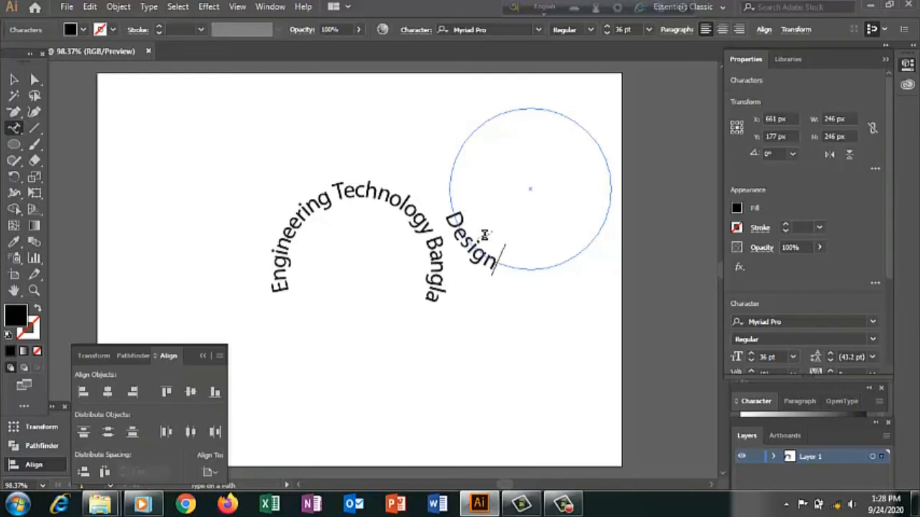
{"action": "key", "text": "Left"}
{"action": "key", "text": "Left"}
{"action": "key", "text": "Left"}
{"action": "key", "text": "Left"}
{"action": "key", "text": "Left"}
{"action": "key", "text": "Left"}
{"action": "type", "text": "Graphics"}
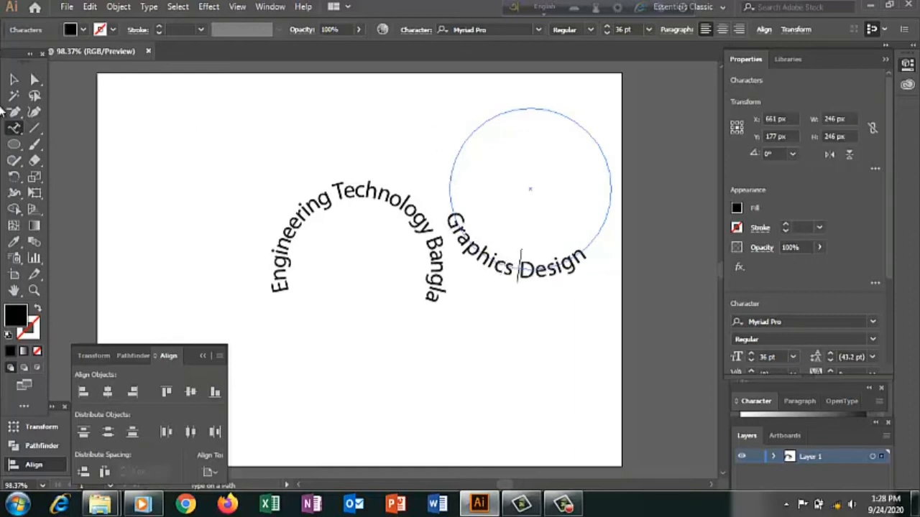
Step: Move the "Graphics Design" circle onto the "Engineering Technology Bangla" circle and nudge it to X 404 px, Y 304 px
{"action": "left_click", "coordinate": [13, 81]}
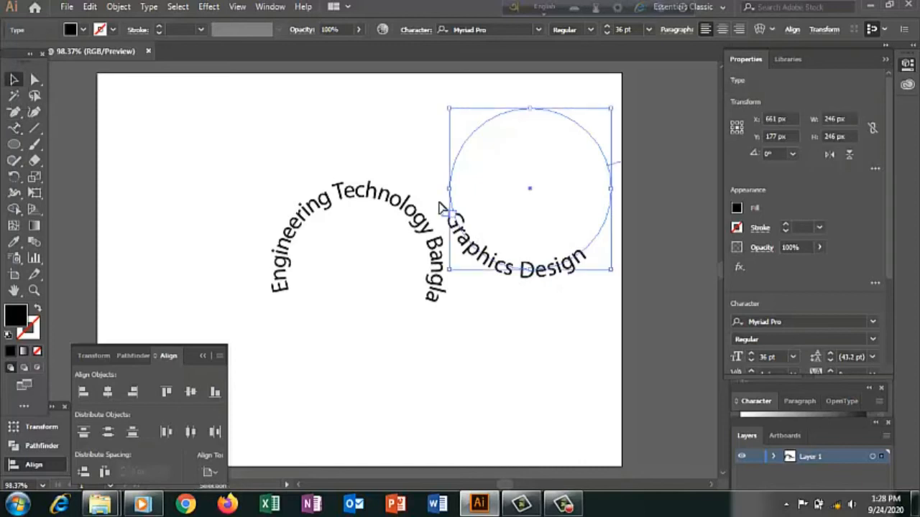
{"action": "left_click_drag", "start_coordinate": [454, 174], "coordinate": [286, 249]}
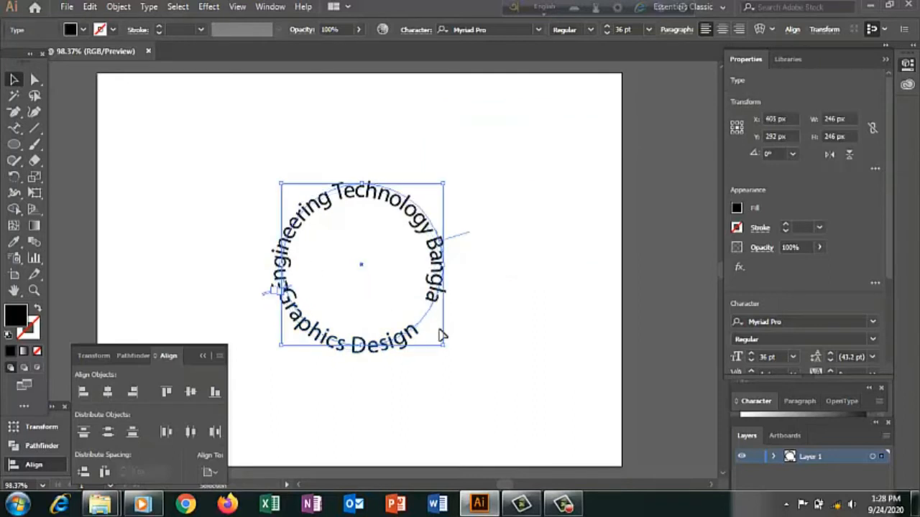
{"action": "key", "text": "Right"}
{"action": "key", "text": "Right"}
{"action": "key", "text": "Right"}
{"action": "key", "text": "Right"}
{"action": "key", "text": "Right"}
{"action": "key", "text": "Down"}
{"action": "key", "text": "Down"}
{"action": "key", "text": "Down"}
{"action": "key", "text": "Down"}
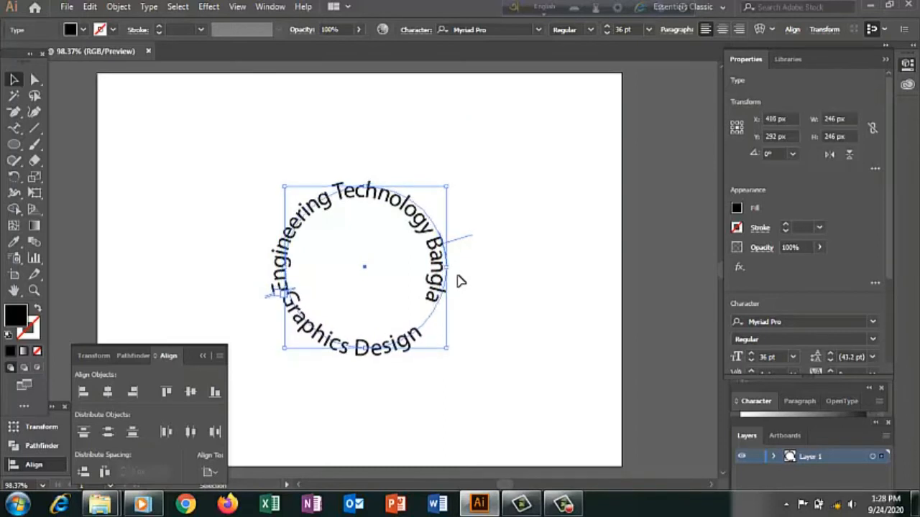
{"action": "key", "text": "Left"}
{"action": "key", "text": "Left"}
{"action": "key", "text": "Down"}
{"action": "key", "text": "Down"}
{"action": "key", "text": "Down"}
{"action": "key", "text": "Down"}
{"action": "key", "text": "Down"}
{"action": "key", "text": "Down"}
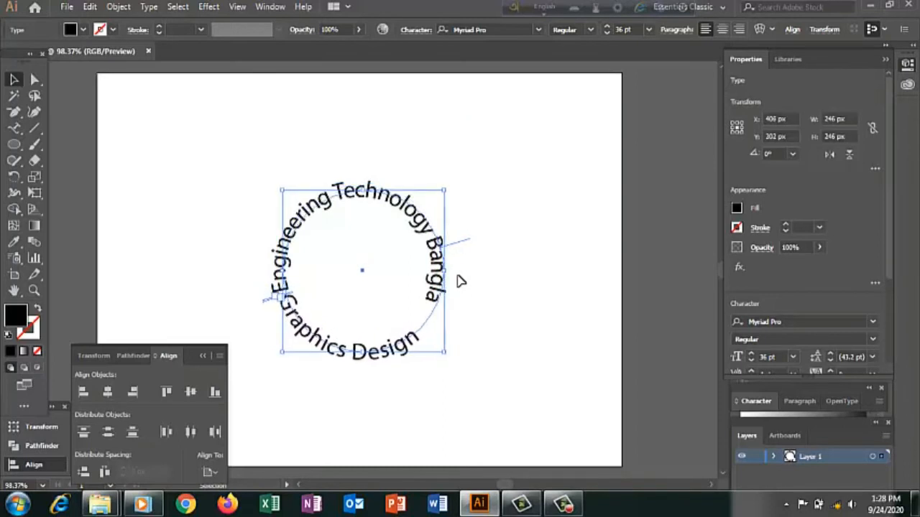
{"action": "key", "text": "Left"}
{"action": "key", "text": "Left"}
{"action": "key", "text": "Left"}
{"action": "key", "text": "Down"}
{"action": "key", "text": "Down"}
{"action": "key", "text": "Left"}
{"action": "key", "text": "Left"}
{"action": "key", "text": "Left"}
{"action": "key", "text": "Left"}
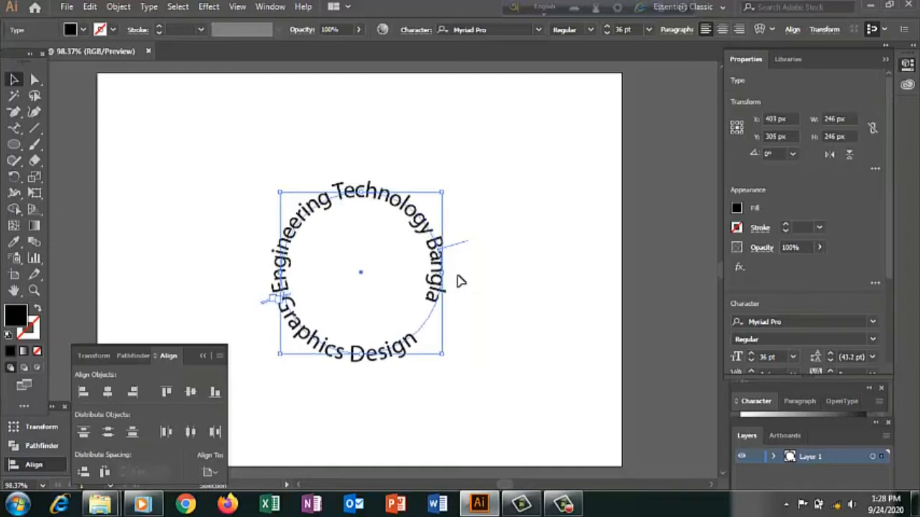
{"action": "key", "text": "Down"}
{"action": "key", "text": "Down"}
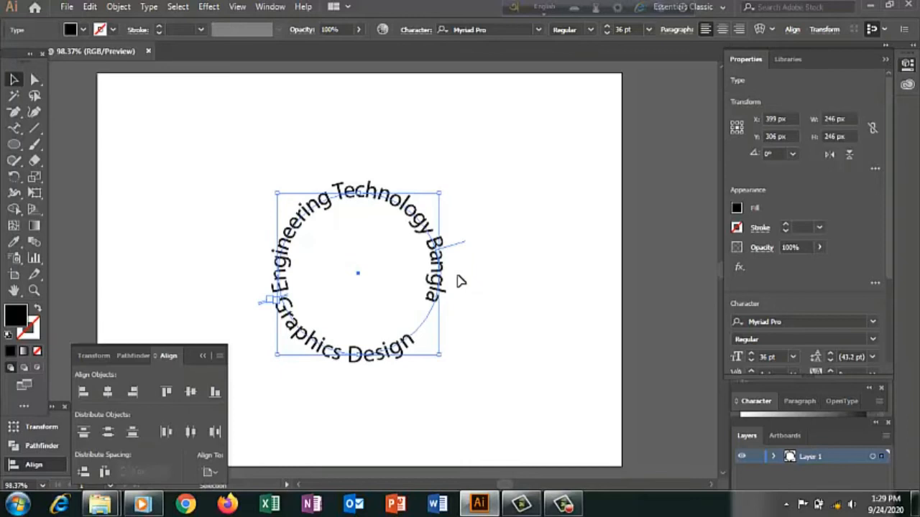
{"action": "key", "text": "Right"}
{"action": "key", "text": "Right"}
{"action": "key", "text": "Right"}
{"action": "key", "text": "Right"}
{"action": "key", "text": "Up"}
{"action": "key", "text": "Up"}
{"action": "key", "text": "Right"}
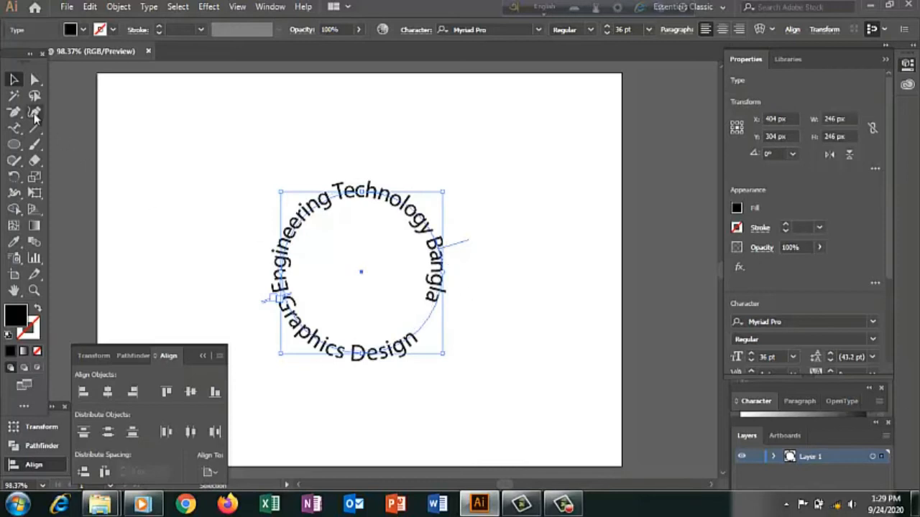
Step: Slide "Graphics Design" counterclockwise along its path until it sits evenly on the lower arc, then deselect it
{"action": "left_click_drag", "start_coordinate": [462, 247], "coordinate": [458, 217]}
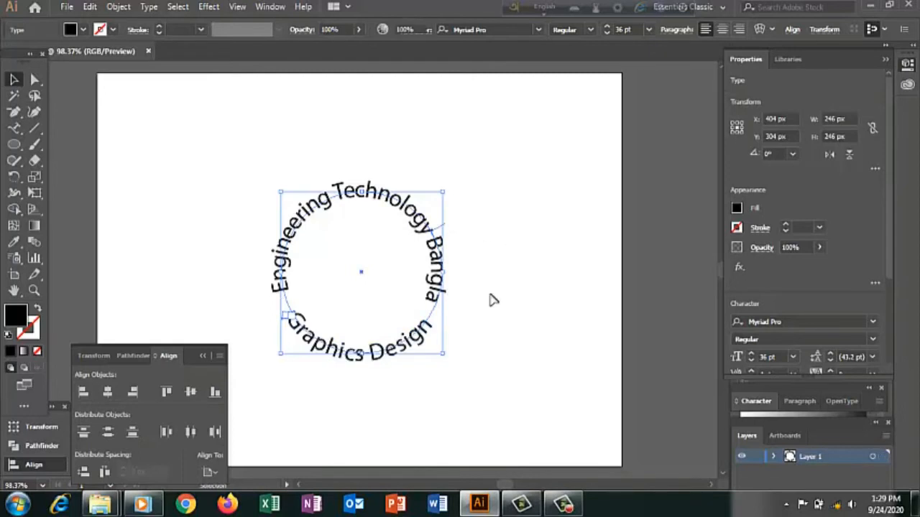
{"action": "left_click", "coordinate": [447, 396]}
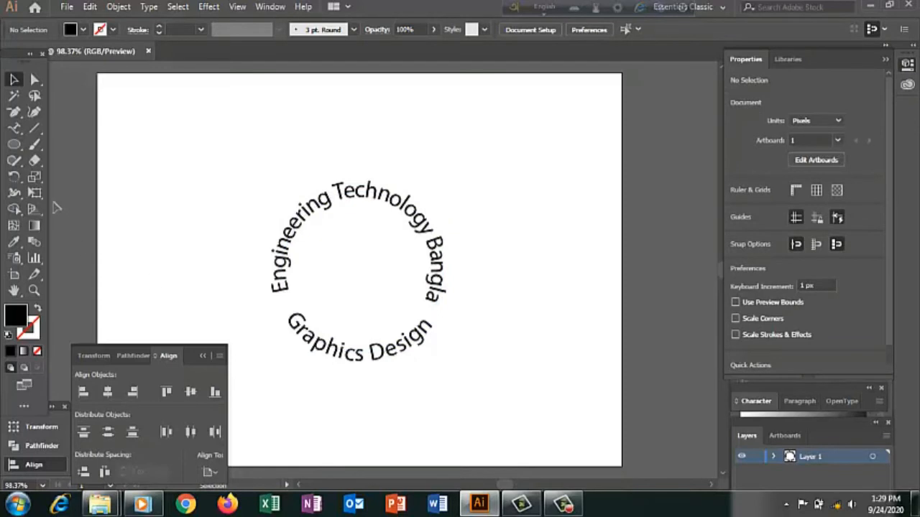
Step: Draw a small black star about 27 px wide in the gap between the starts of "Engineering" and "Graphics"
{"action": "left_click", "coordinate": [37, 228]}
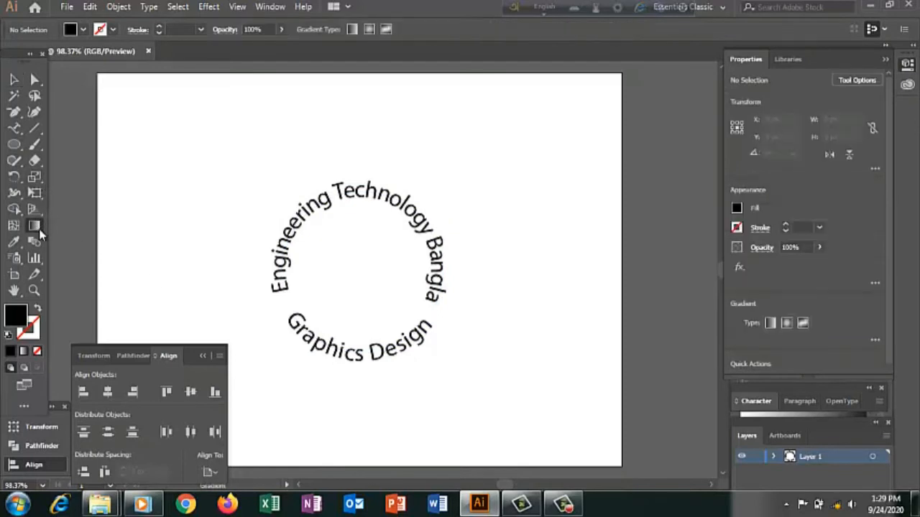
{"action": "left_click", "coordinate": [21, 148]}
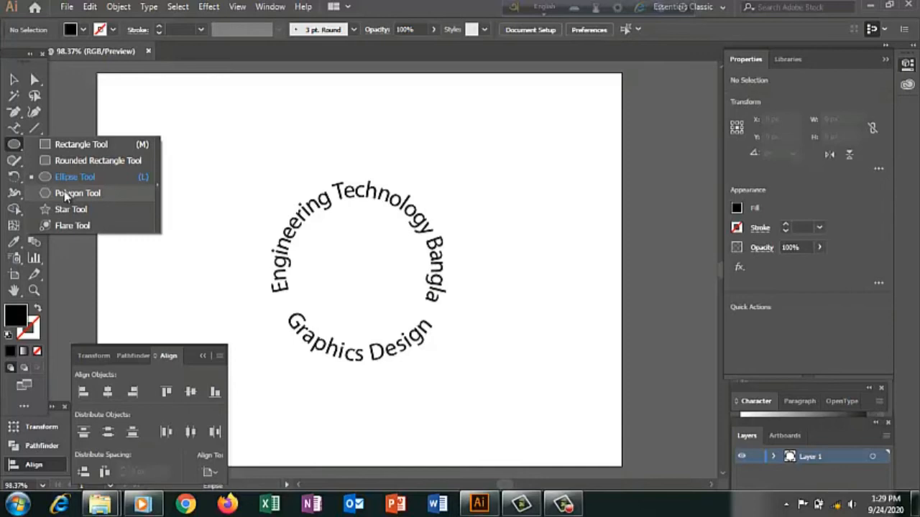
{"action": "left_click", "coordinate": [69, 211]}
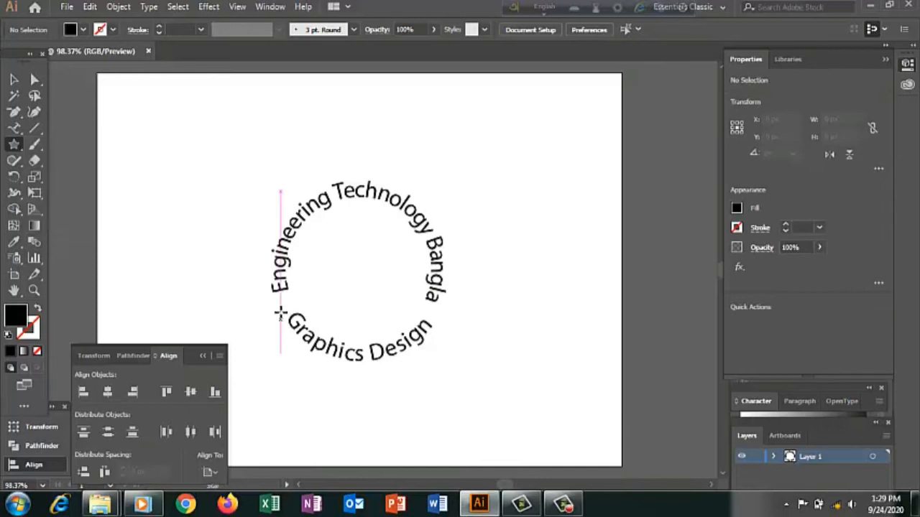
{"action": "left_click_drag", "start_coordinate": [279, 299], "coordinate": [285, 308]}
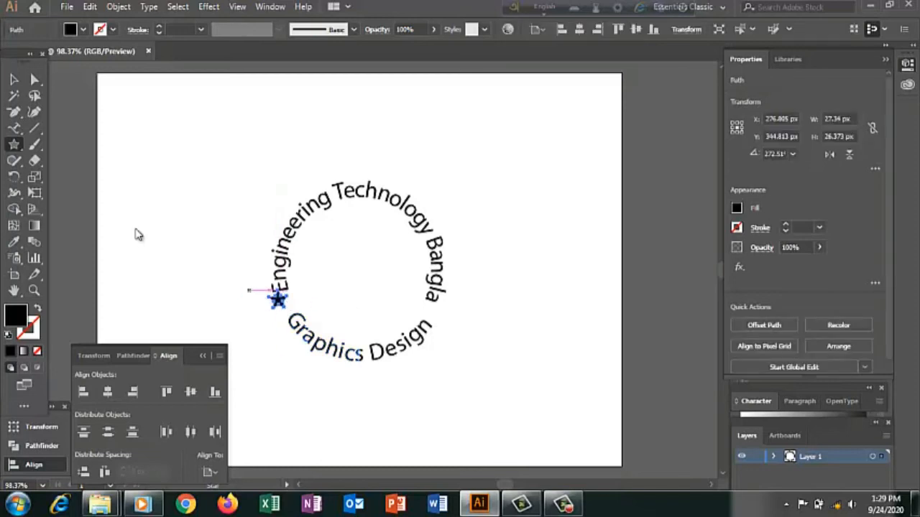
{"action": "key", "text": "v"}
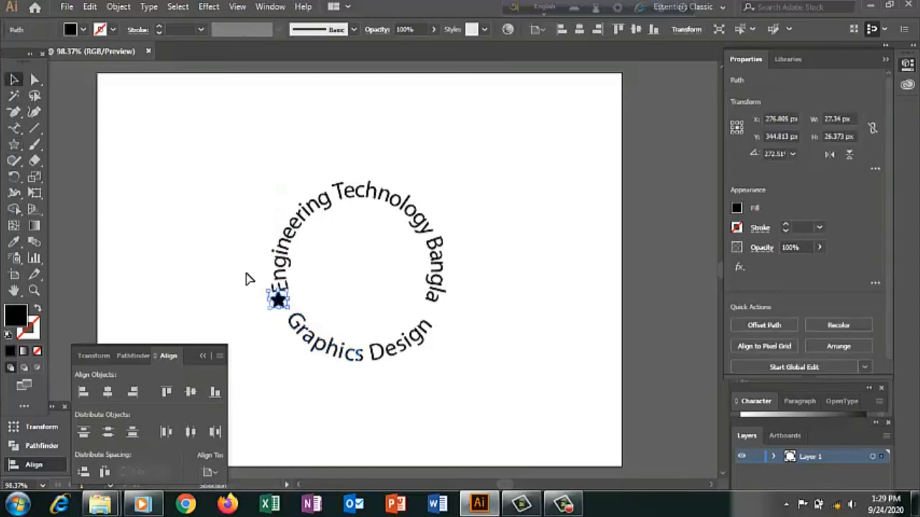
Step: Nudge the star 5 px down and 8 px right to fit it between the two texts
{"action": "key", "text": "Down"}
{"action": "key", "text": "Down"}
{"action": "key", "text": "Down"}
{"action": "key", "text": "Down"}
{"action": "key", "text": "Down"}
{"action": "key", "text": "Right"}
{"action": "key", "text": "Right"}
{"action": "key", "text": "Right"}
{"action": "key", "text": "Right"}
{"action": "key", "text": "Right"}
{"action": "key", "text": "Right"}
{"action": "key", "text": "Right"}
{"action": "key", "text": "Right"}
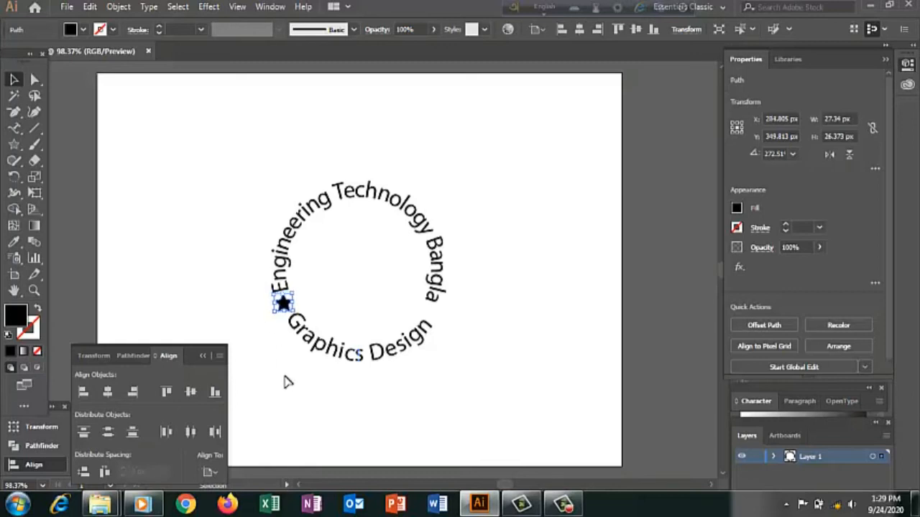
Step: Duplicate the star into the gap between "Bangla" and "Design", fine-tune its height, and deselect it
{"action": "left_click_drag", "start_coordinate": [283, 305], "coordinate": [436, 321]}
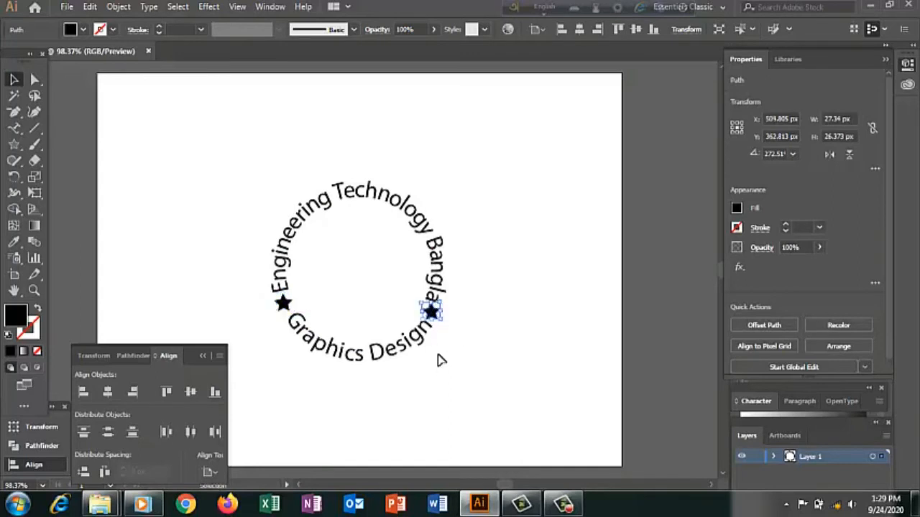
{"action": "key", "text": "Up"}
{"action": "left_click", "coordinate": [483, 336]}
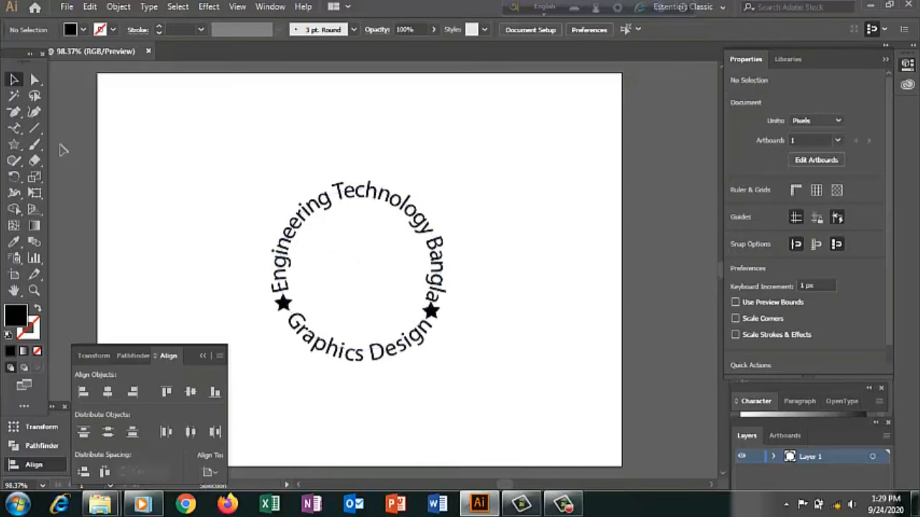
Step: Draw a circle about 202 px in diameter inside the text ring and nudge it to X 399 px, Y 304 px
{"action": "left_click", "coordinate": [14, 145]}
{"action": "left_click_drag", "start_coordinate": [60, 170], "coordinate": [72, 177]}
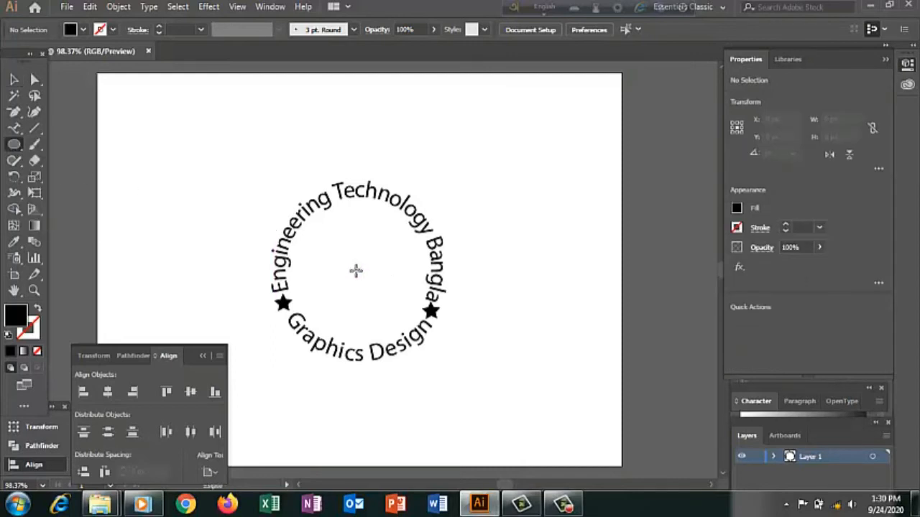
{"action": "left_click_drag", "start_coordinate": [356, 271], "coordinate": [421, 237]}
{"action": "key", "text": "Right"}
{"action": "key", "text": "Right"}
{"action": "key", "text": "Down"}
{"action": "key", "text": "Down"}
{"action": "key", "text": "Down"}
{"action": "key", "text": "Right"}
{"action": "key", "text": "Right"}
{"action": "key", "text": "Down"}
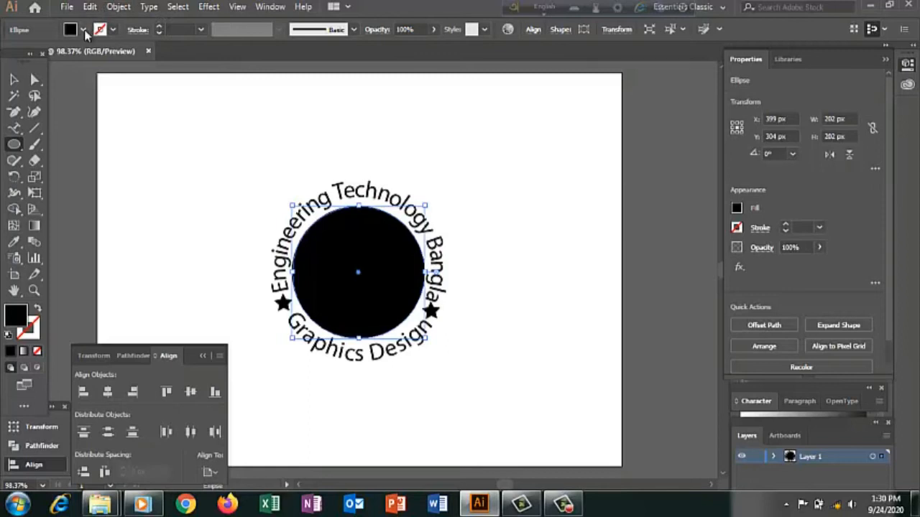
Step: Remove the inner circle's fill and give it a black 6 pt stroke
{"action": "left_click", "coordinate": [83, 30]}
{"action": "left_click", "coordinate": [9, 54]}
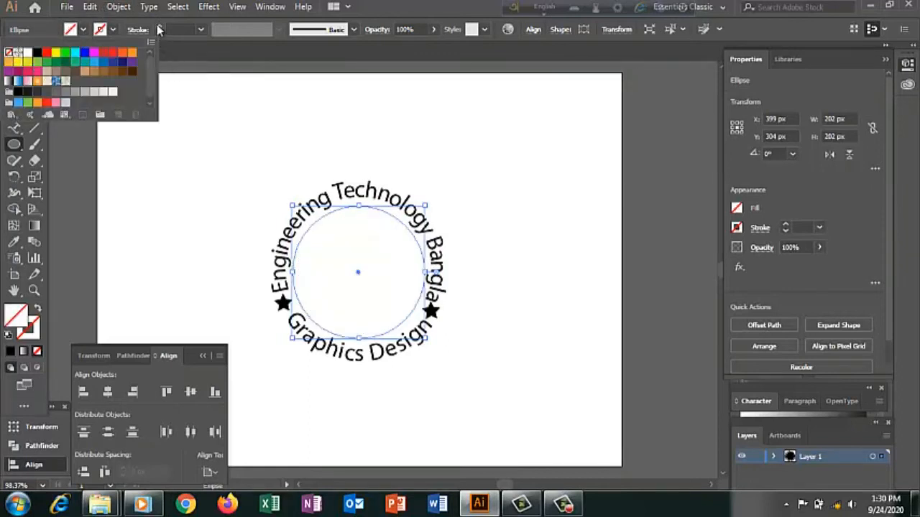
{"action": "left_click", "coordinate": [112, 32]}
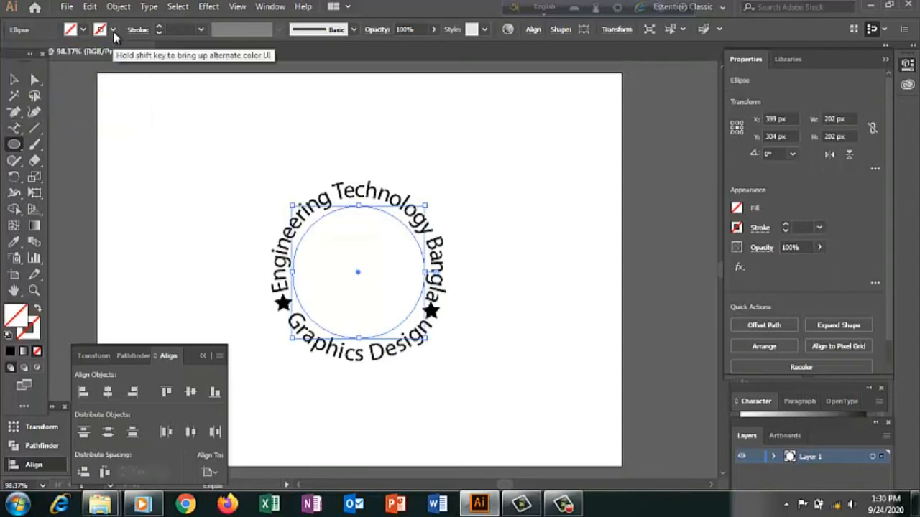
{"action": "left_click", "coordinate": [113, 31]}
{"action": "left_click", "coordinate": [37, 53]}
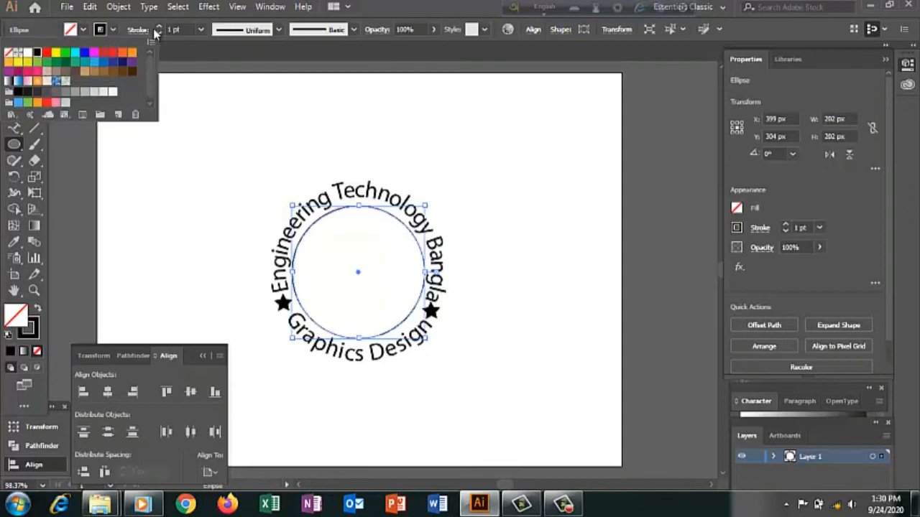
{"action": "left_click", "coordinate": [158, 26]}
{"action": "left_click", "coordinate": [158, 26]}
{"action": "left_click", "coordinate": [158, 27]}
{"action": "left_click", "coordinate": [157, 26]}
{"action": "left_click", "coordinate": [158, 26]}
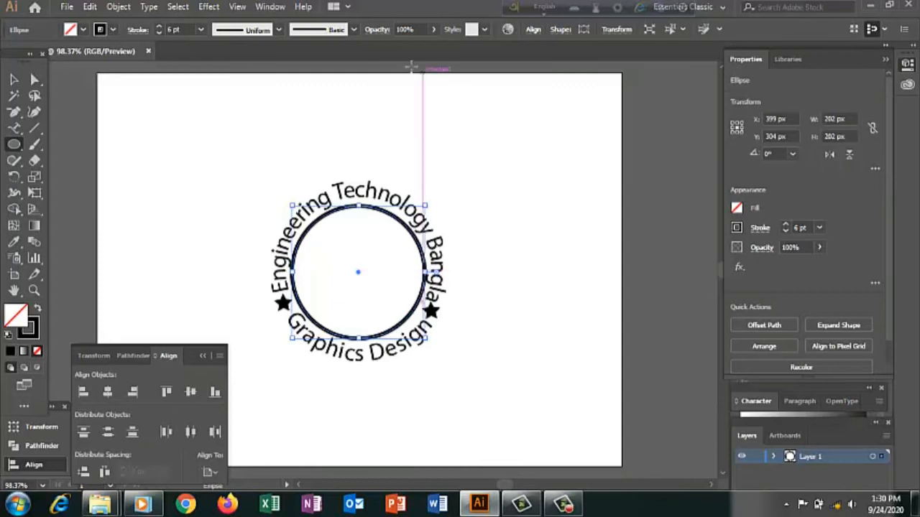
Step: Open the Borders_Dashed brush library for the inner circle's stroke
{"action": "left_click", "coordinate": [354, 30]}
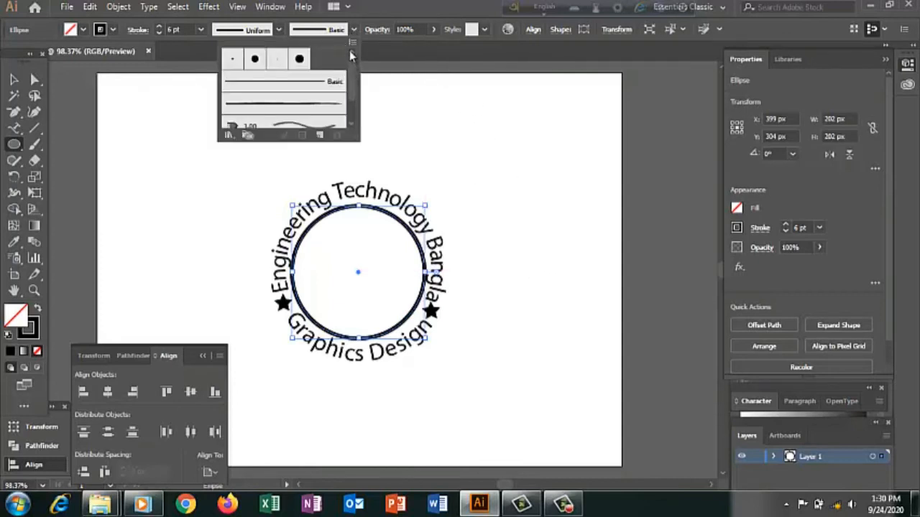
{"action": "left_click", "coordinate": [352, 42]}
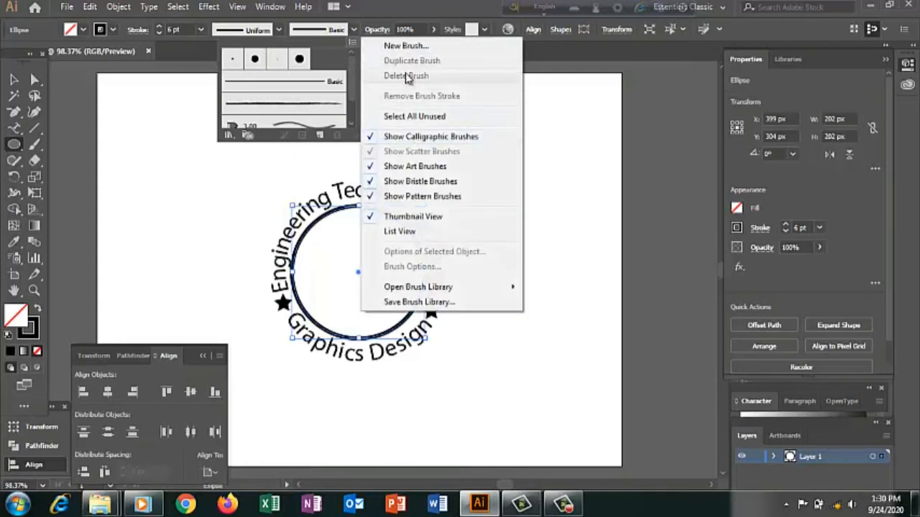
{"action": "mouse_move", "coordinate": [411, 289]}
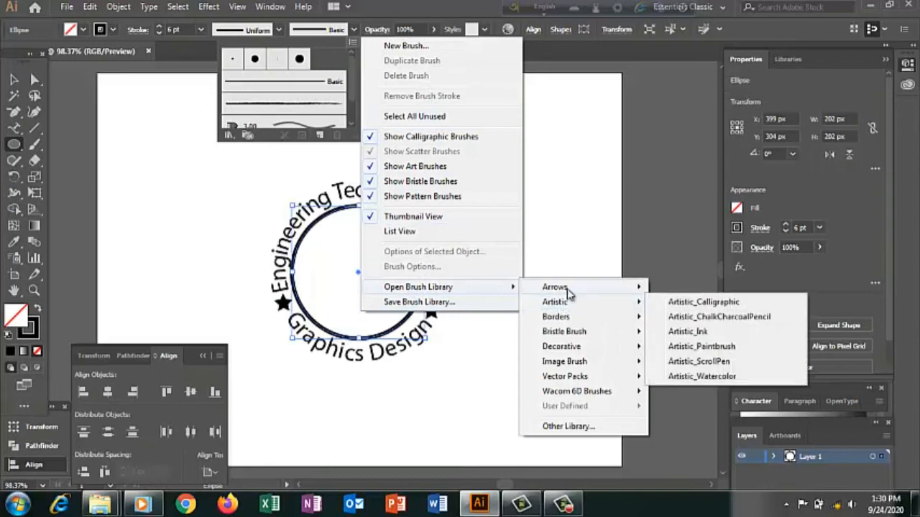
{"action": "mouse_move", "coordinate": [570, 320]}
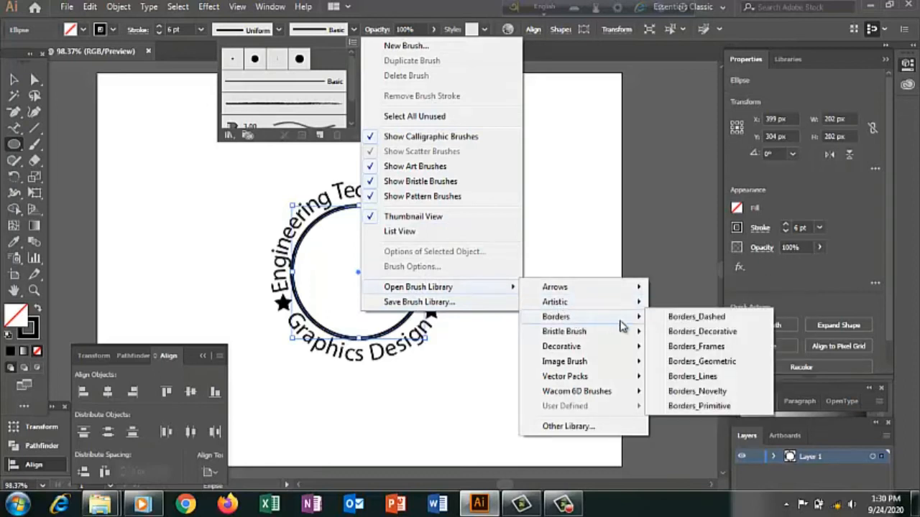
{"action": "left_click", "coordinate": [709, 317]}
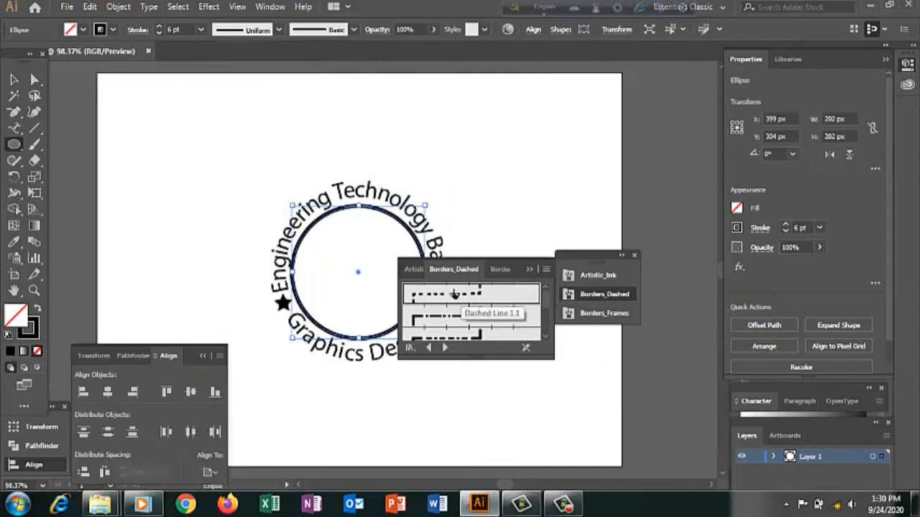
Step: Apply the Dashed Line 1.1 brush to the inner circle with a 5 pt stroke and close the brush libraries
{"action": "left_click", "coordinate": [454, 294]}
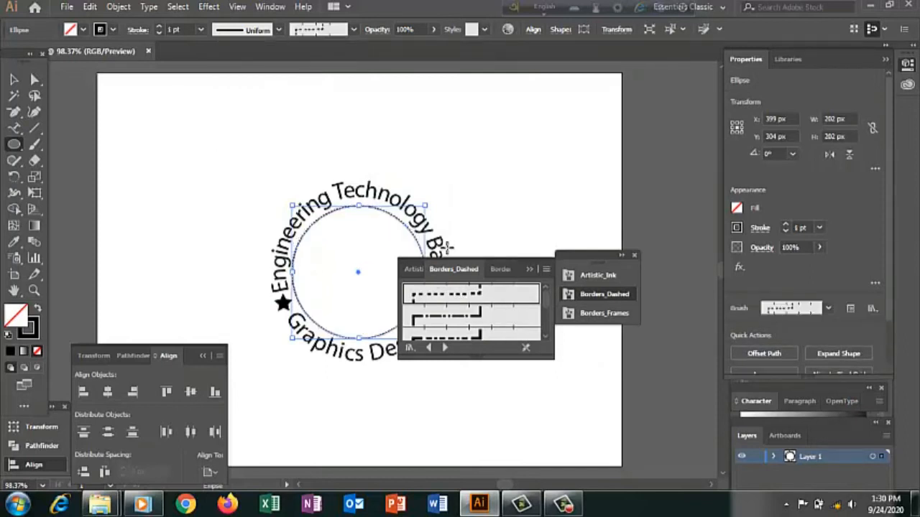
{"action": "left_click", "coordinate": [162, 27]}
{"action": "left_click", "coordinate": [162, 27]}
{"action": "left_click", "coordinate": [161, 27]}
{"action": "left_click", "coordinate": [162, 26]}
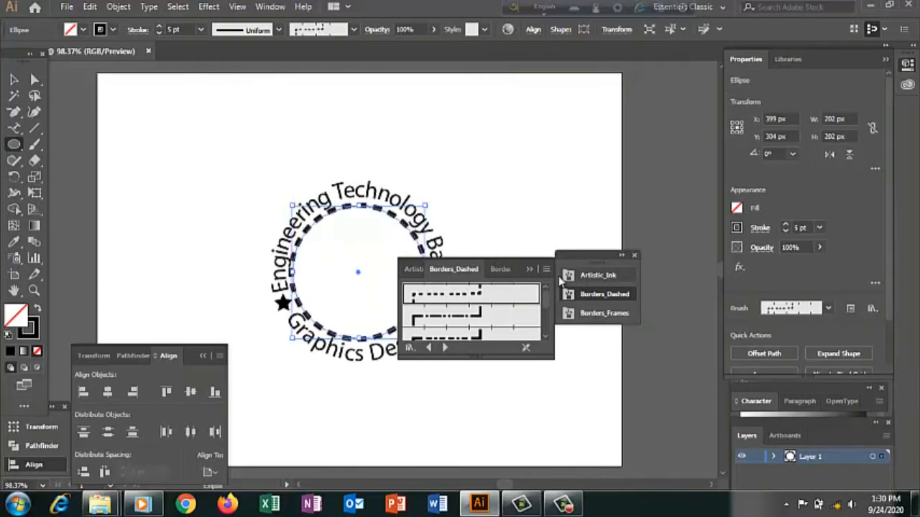
{"action": "left_click", "coordinate": [529, 272]}
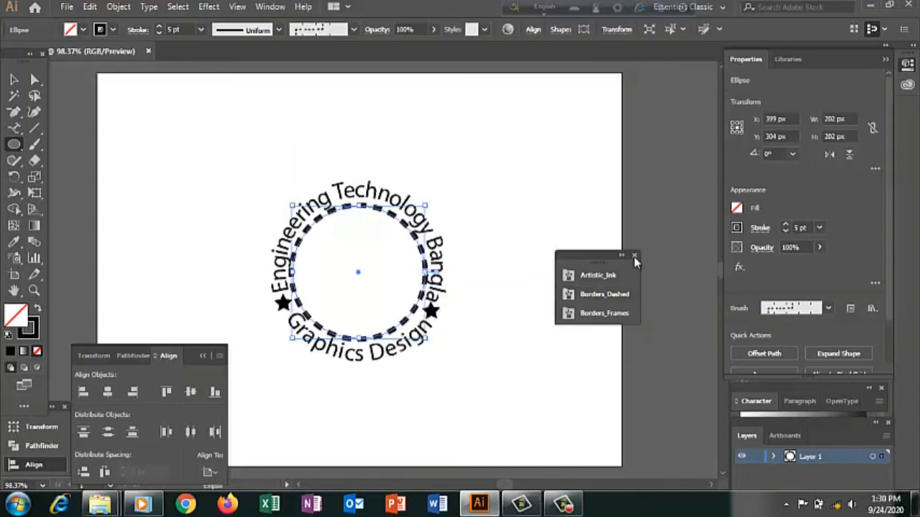
{"action": "left_click", "coordinate": [634, 257]}
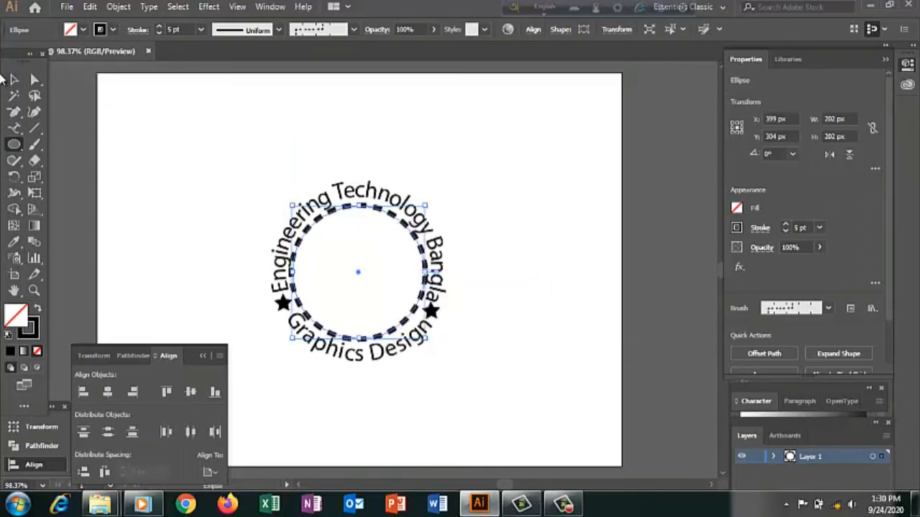
Step: Make an enlarged concentric copy of the dashed circle, about 305 px in diameter, around the ring of text and deselect it
{"action": "left_click", "coordinate": [14, 79]}
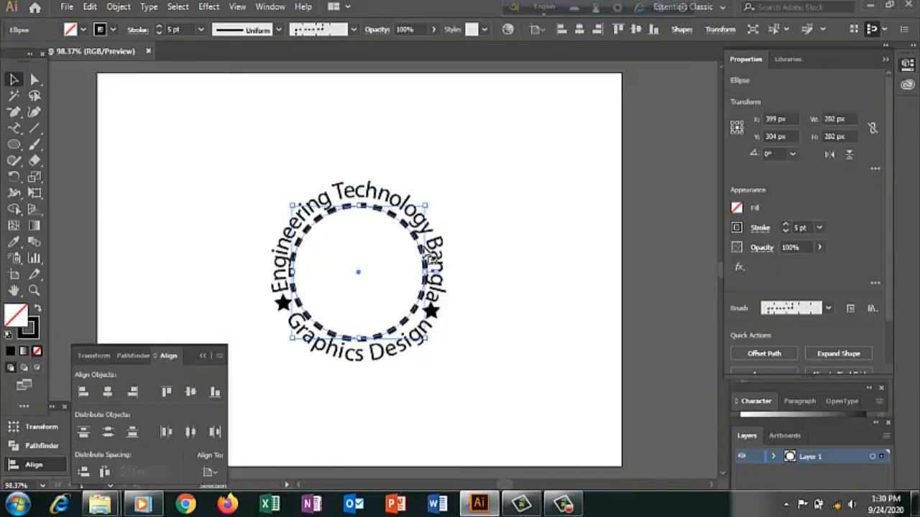
{"action": "key", "text": "a"}
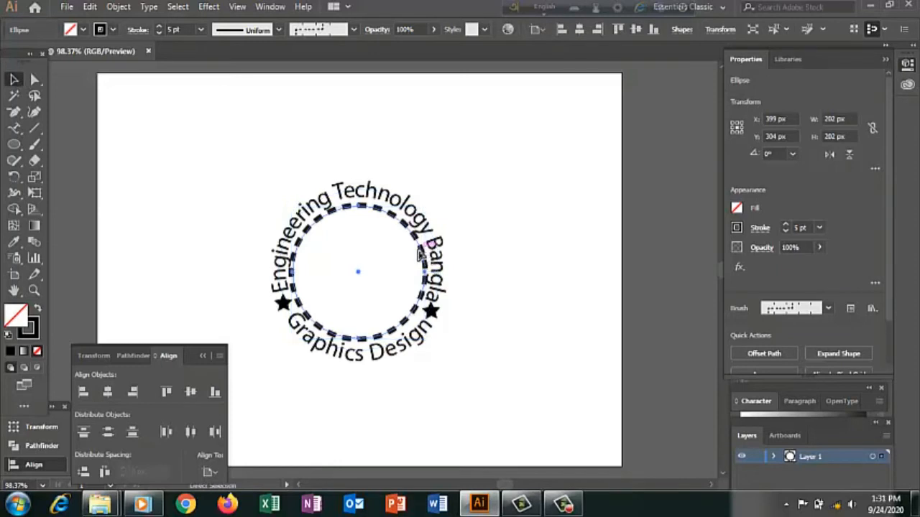
{"action": "key", "text": "v"}
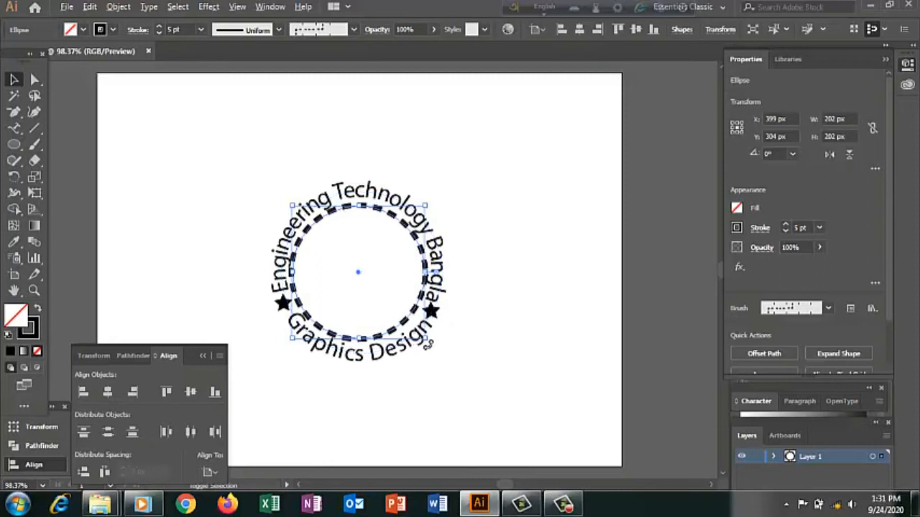
{"action": "left_click_drag", "start_coordinate": [430, 340], "coordinate": [460, 372]}
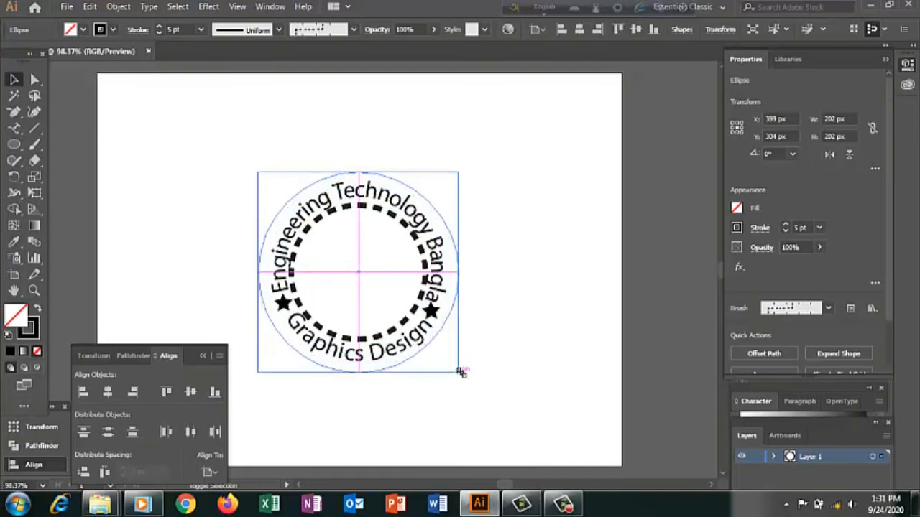
{"action": "left_click", "coordinate": [517, 334]}
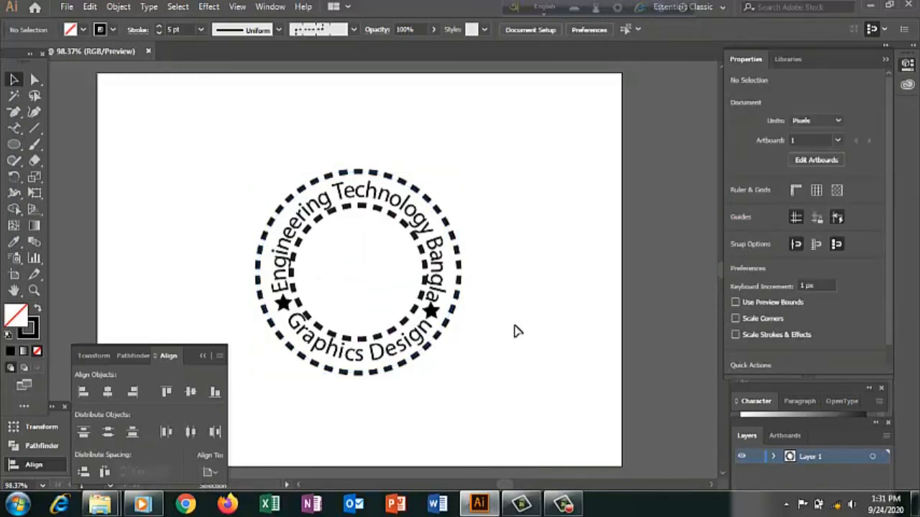
Step: Shrink the inner dashed circle about its centre to about 191 px in diameter and deselect it
{"action": "left_click", "coordinate": [330, 218]}
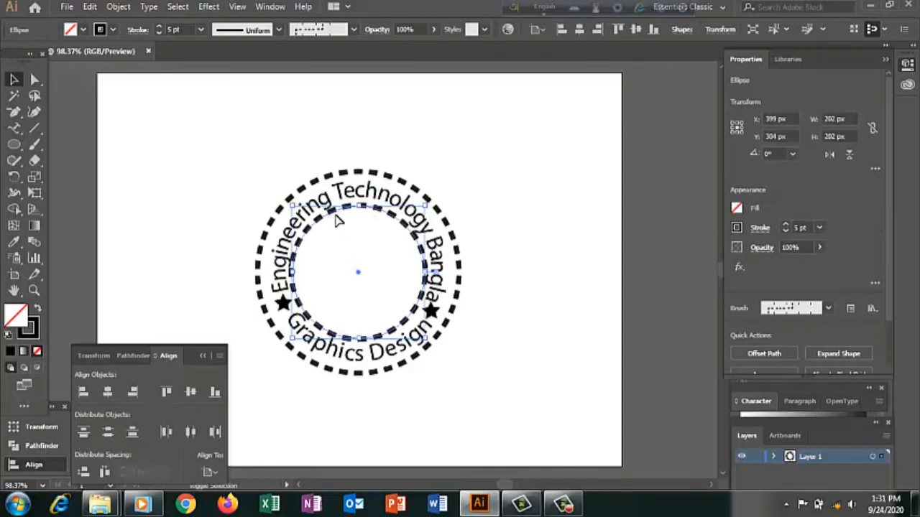
{"action": "left_click_drag", "start_coordinate": [292, 206], "coordinate": [298, 208]}
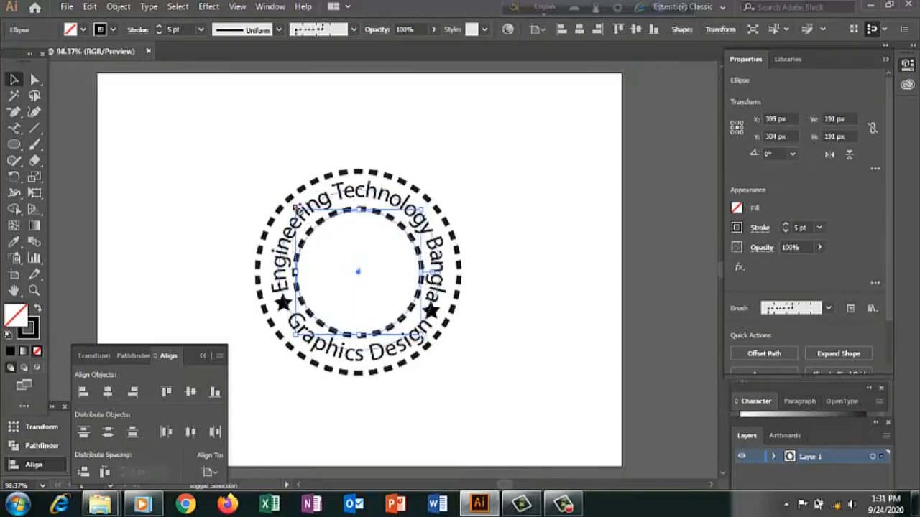
{"action": "left_click", "coordinate": [571, 278]}
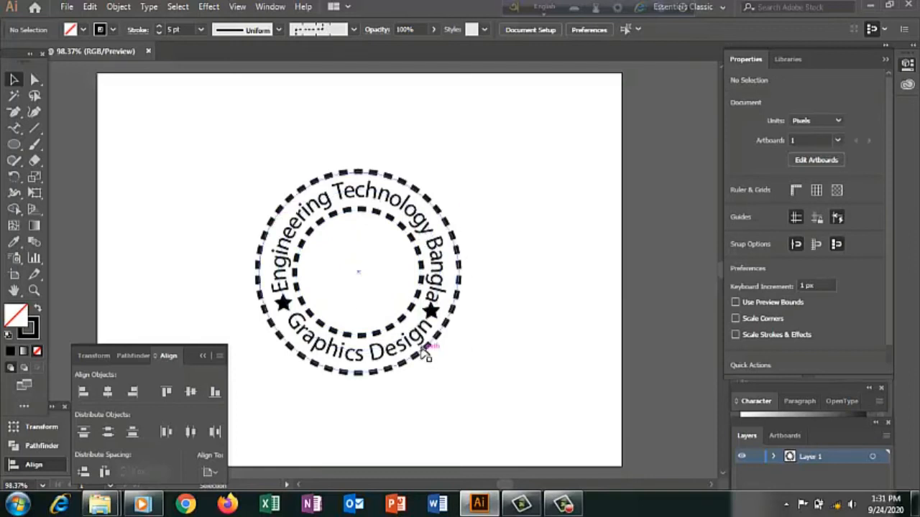
Step: Try a 10 pt stroke weight and the Leather Seam brush on the outer circle
{"action": "left_click", "coordinate": [307, 201]}
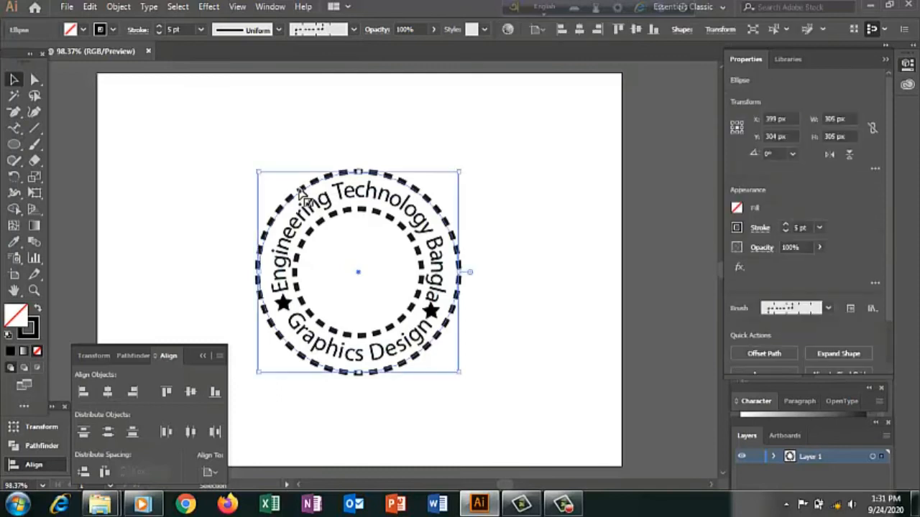
{"action": "left_click", "coordinate": [200, 29]}
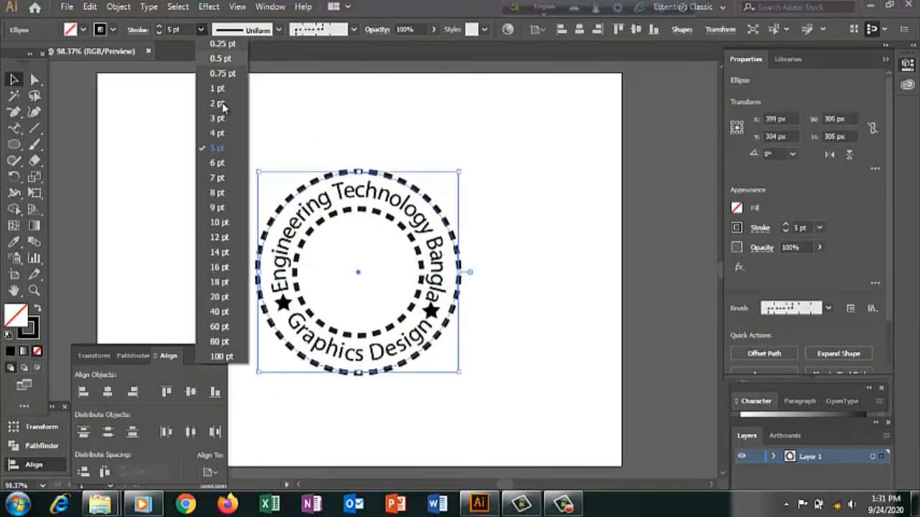
{"action": "left_click", "coordinate": [217, 223]}
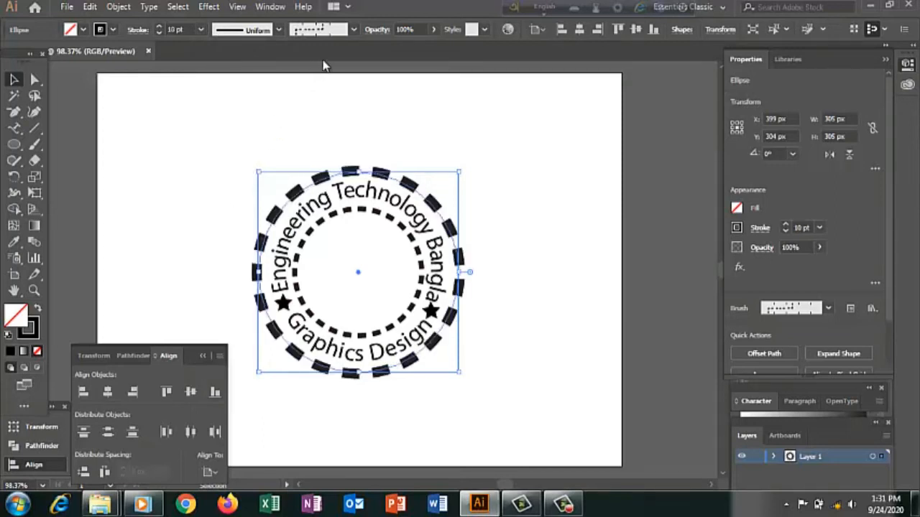
{"action": "left_click", "coordinate": [353, 31]}
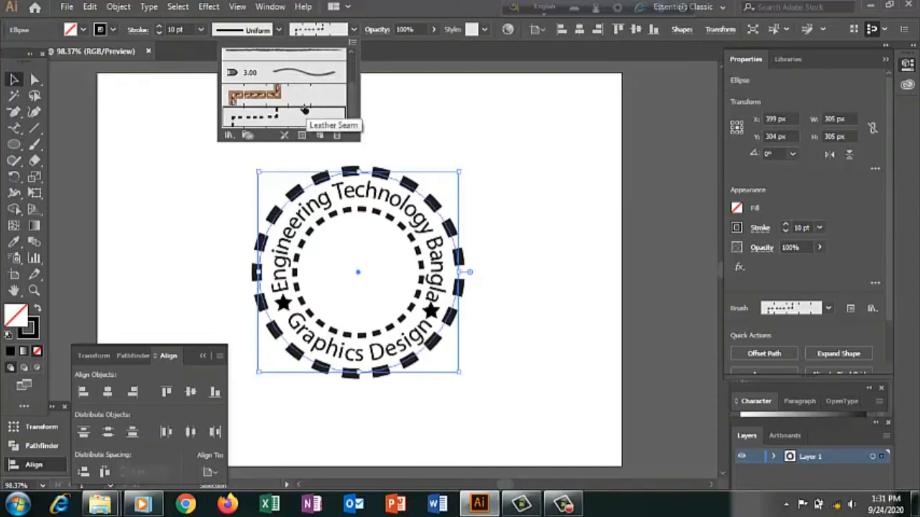
{"action": "left_click", "coordinate": [245, 98]}
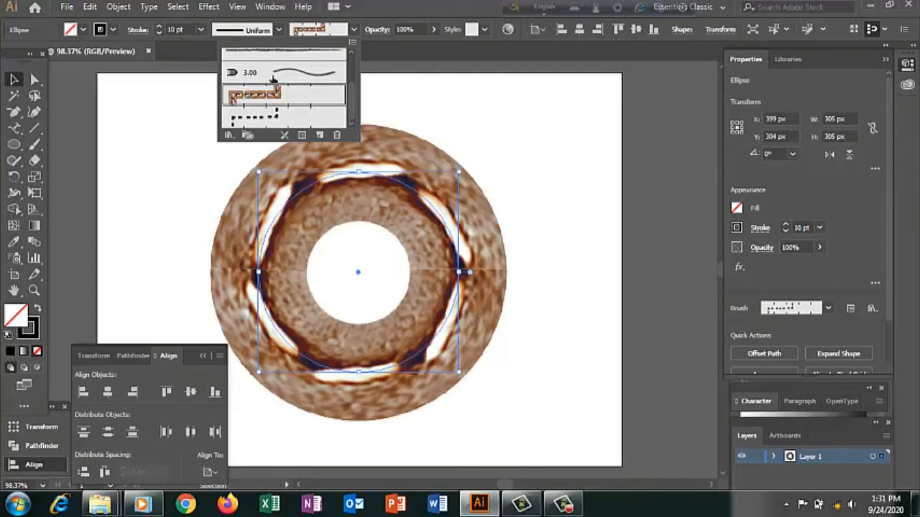
Step: Restyle the outer circle as a solid ring with the 10 pt. Round brush at 1 pt stroke weight, leaving nothing selected
{"action": "left_click", "coordinate": [281, 55]}
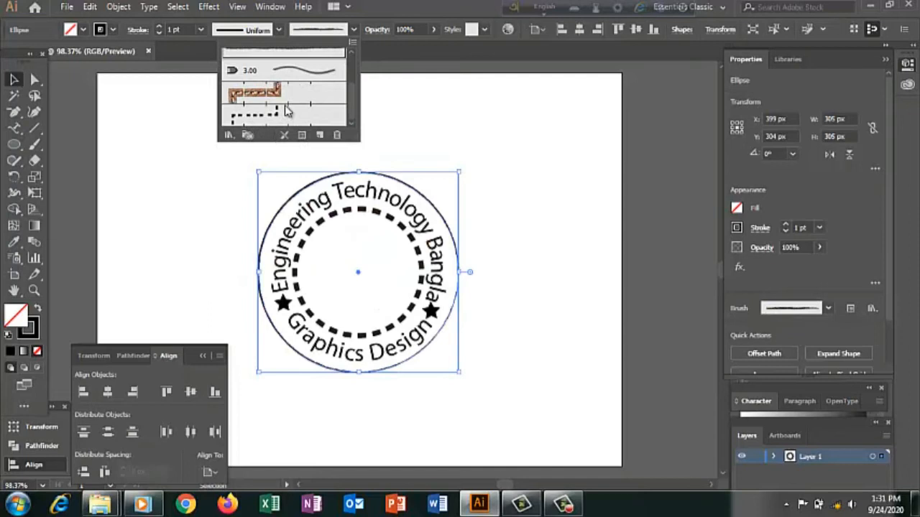
{"action": "scroll", "coordinate": [286, 110], "scroll_direction": "up", "scroll_amount": 3}
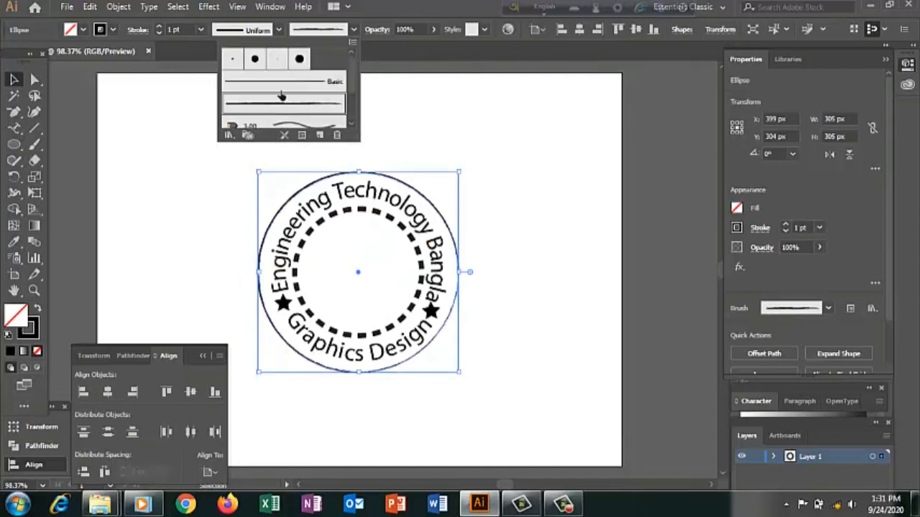
{"action": "left_click", "coordinate": [276, 84]}
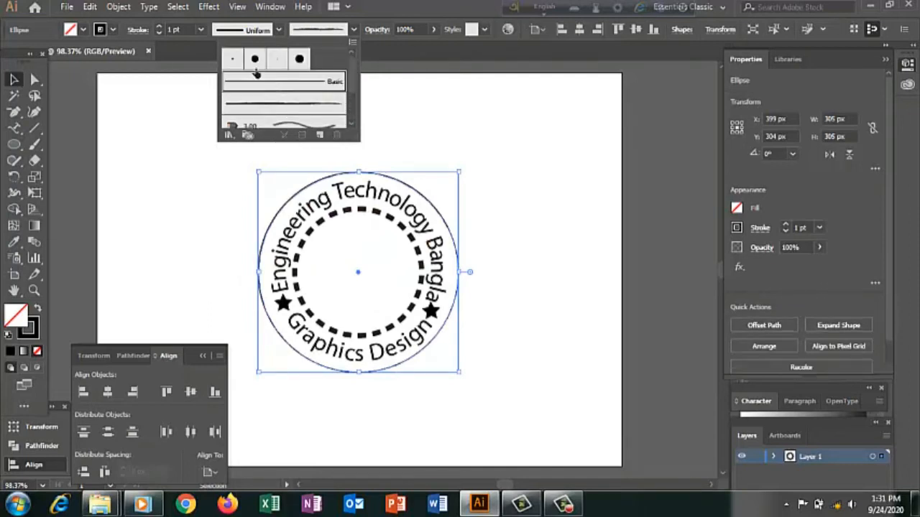
{"action": "left_click", "coordinate": [255, 60]}
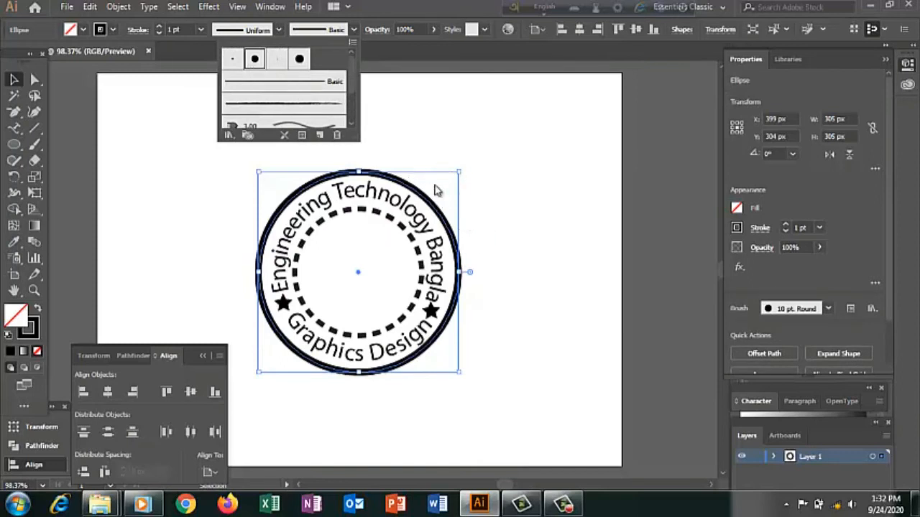
{"action": "left_click", "coordinate": [454, 150]}
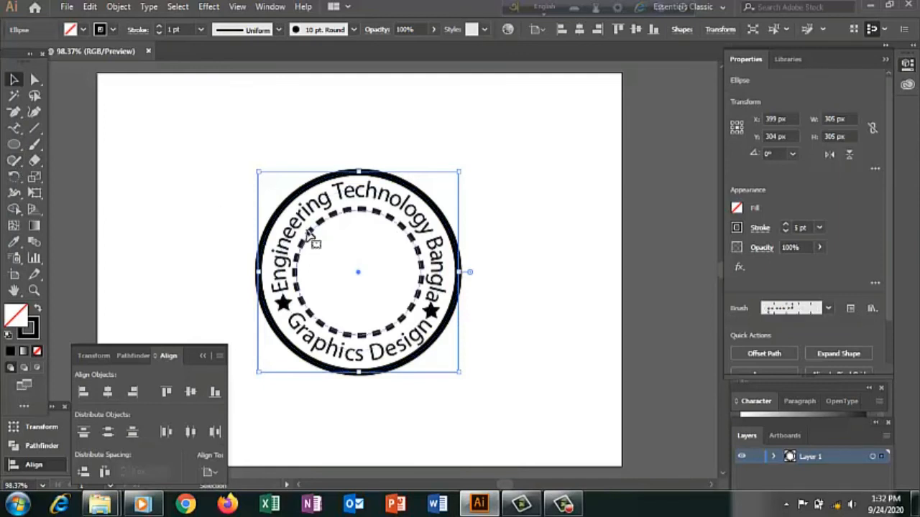
{"action": "left_click", "coordinate": [309, 233]}
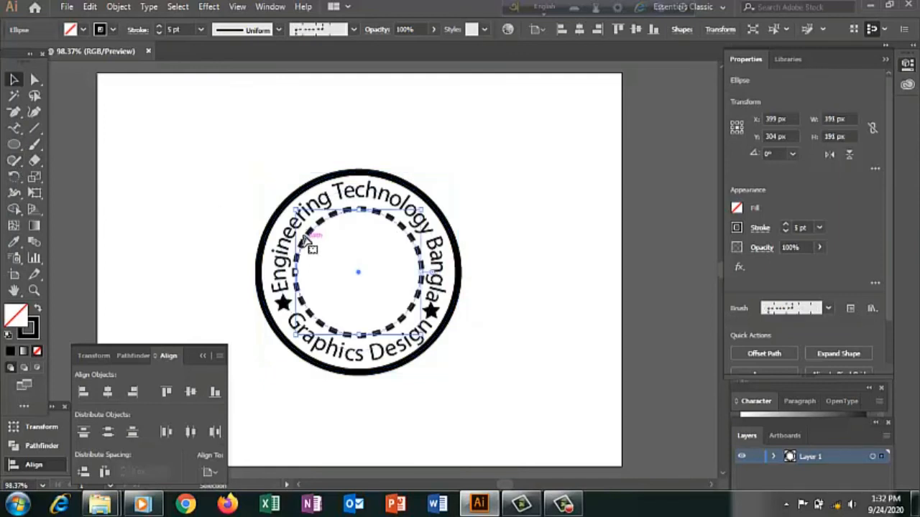
{"action": "left_click", "coordinate": [206, 210]}
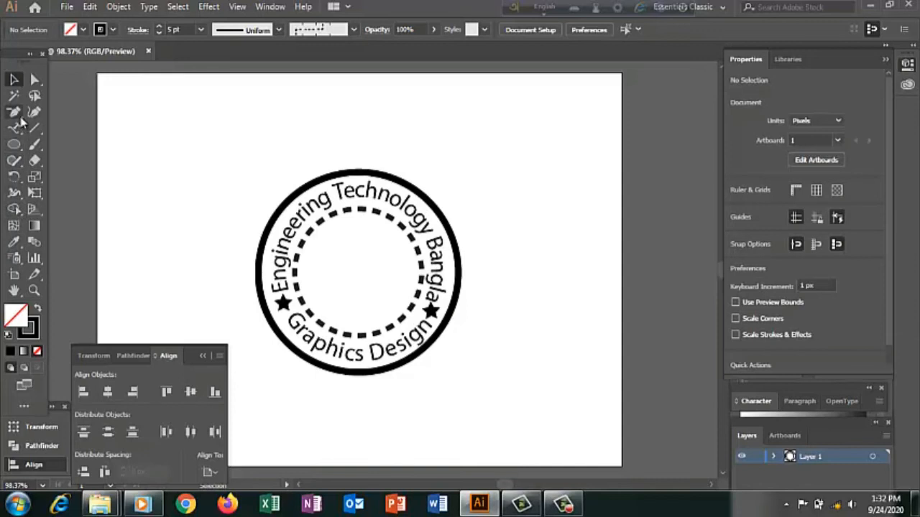
Step: Add the text "Ai" inside the dashed circle, scale it up to about 160 pt and centre it in the badge
{"action": "left_click_drag", "start_coordinate": [14, 128], "coordinate": [68, 128]}
{"action": "left_click", "coordinate": [338, 253]}
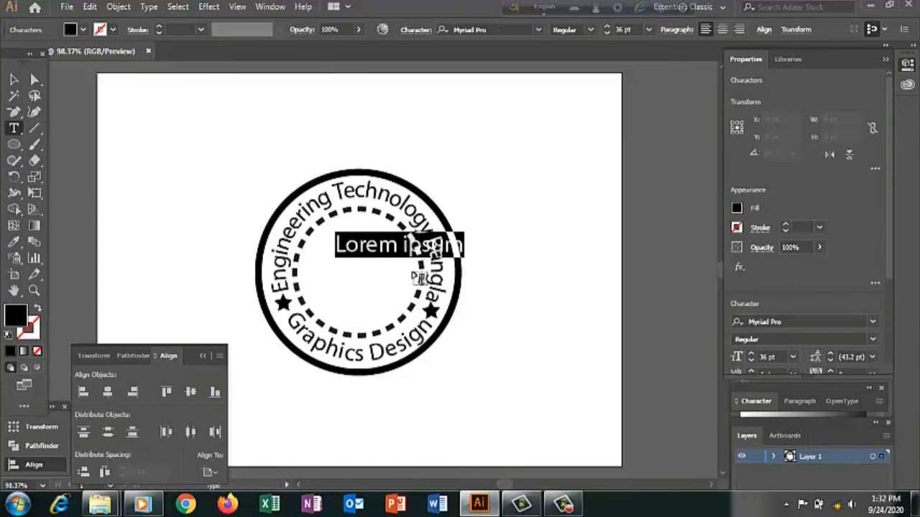
{"action": "type", "text": "Ai"}
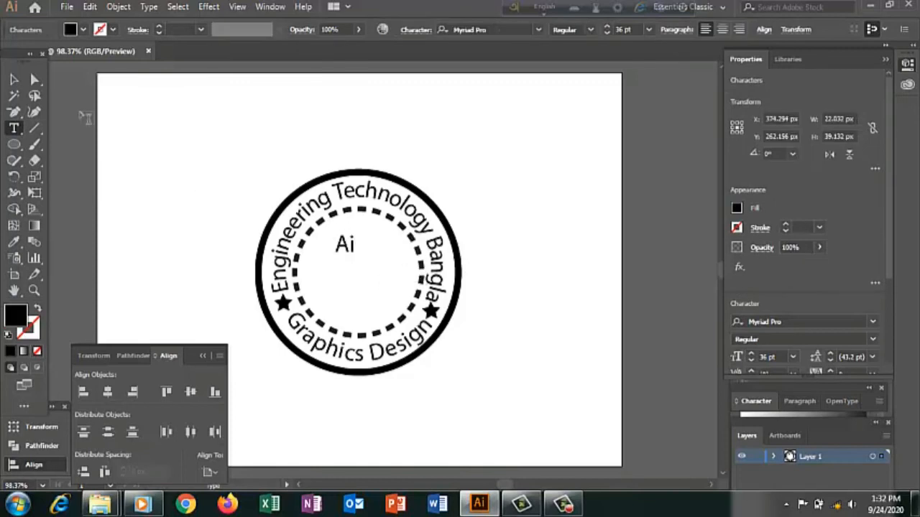
{"action": "key", "text": "Escape"}
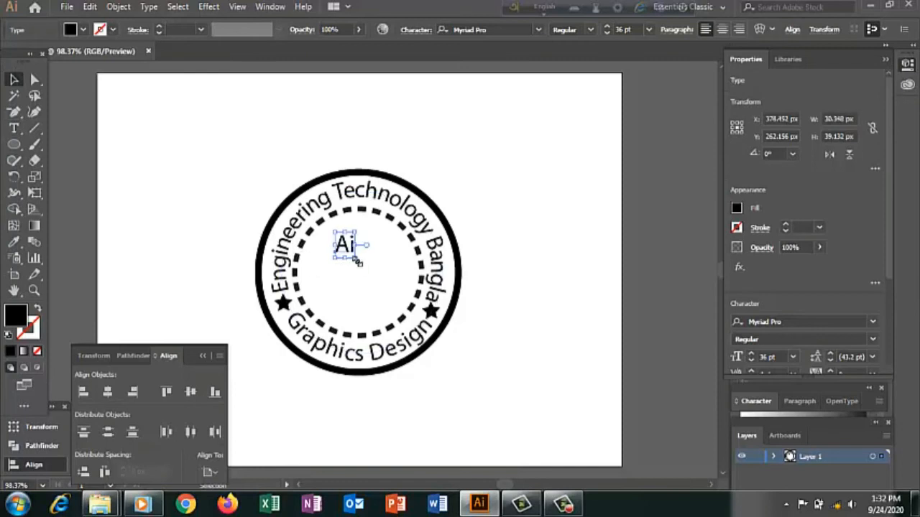
{"action": "left_click_drag", "start_coordinate": [357, 259], "coordinate": [388, 302]}
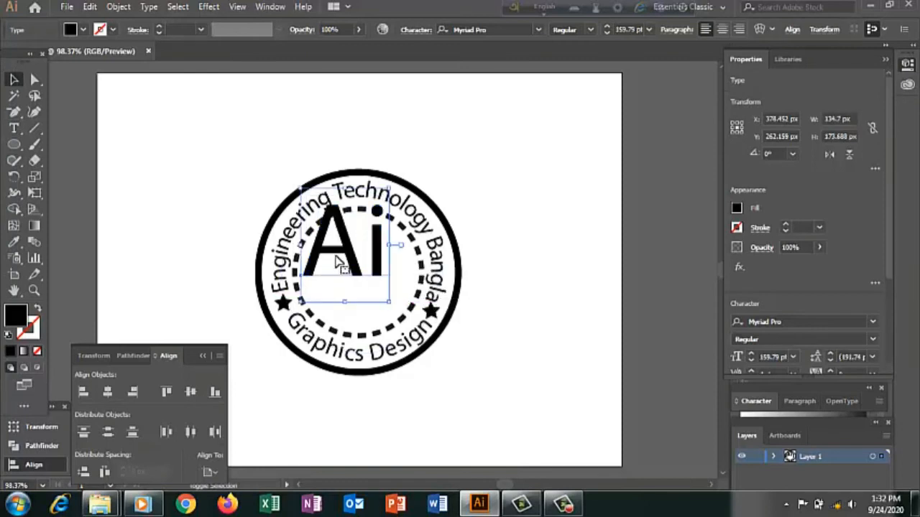
{"action": "left_click_drag", "start_coordinate": [345, 256], "coordinate": [362, 286]}
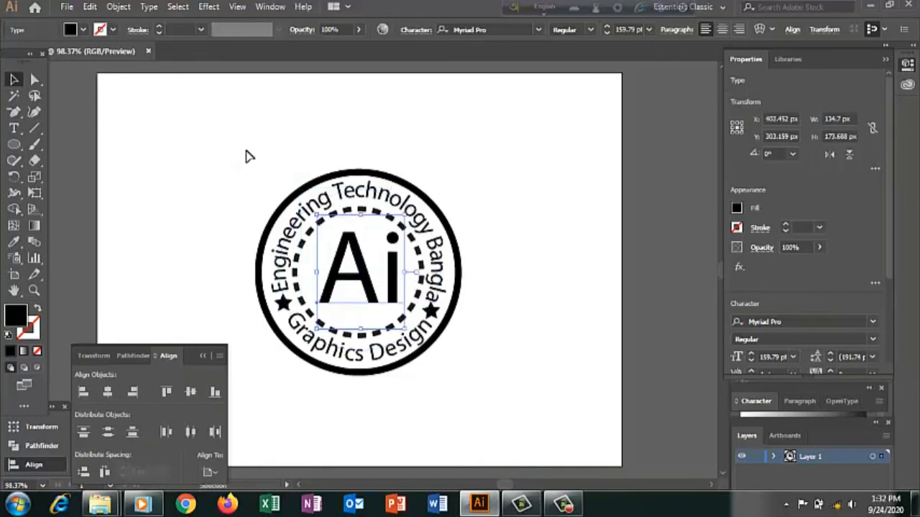
Step: Change the fill colour of the "Ai" text to orange
{"action": "left_click", "coordinate": [14, 241]}
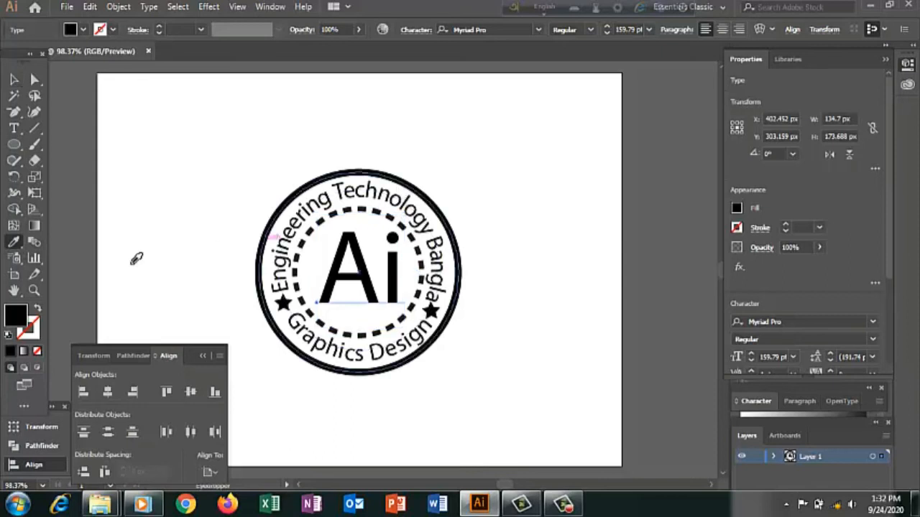
{"action": "double_click", "coordinate": [15, 314]}
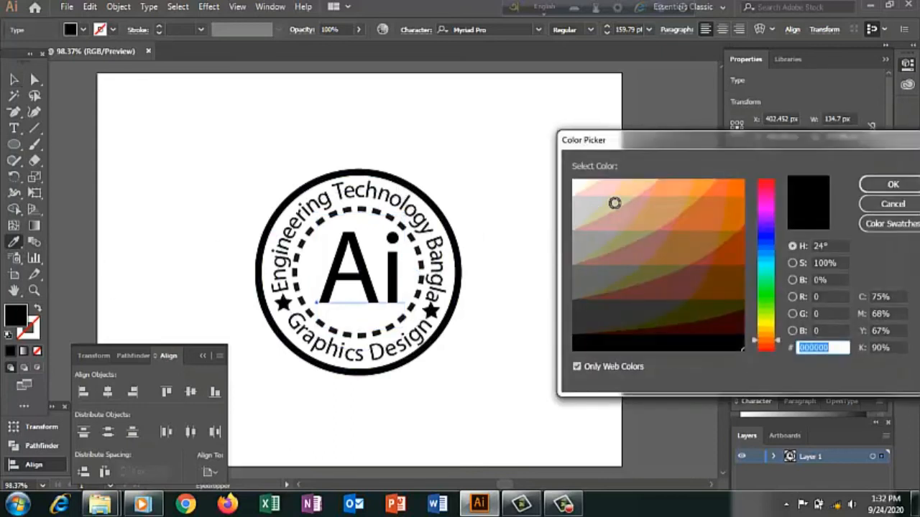
{"action": "left_click", "coordinate": [726, 182]}
{"action": "left_click", "coordinate": [885, 186]}
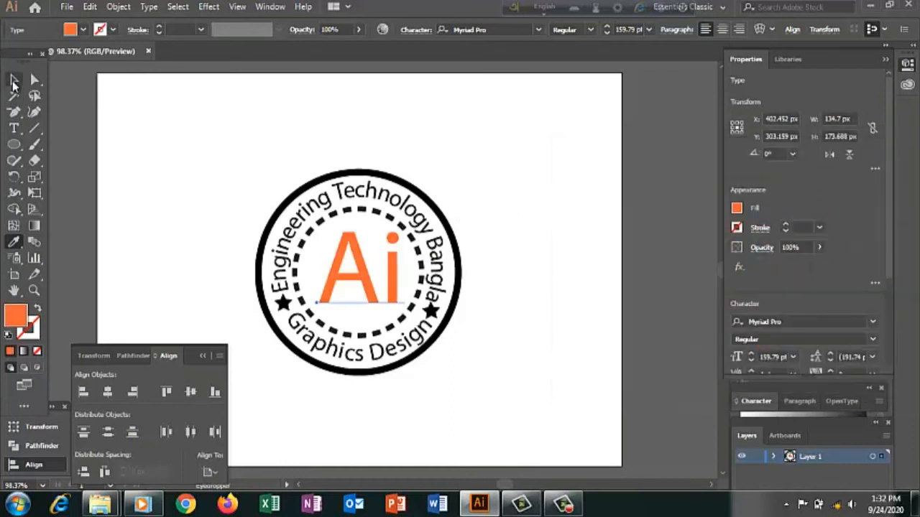
Step: Fill the inner dashed circle with a linear white-to-black gradient
{"action": "left_click", "coordinate": [13, 82]}
{"action": "left_click", "coordinate": [302, 242]}
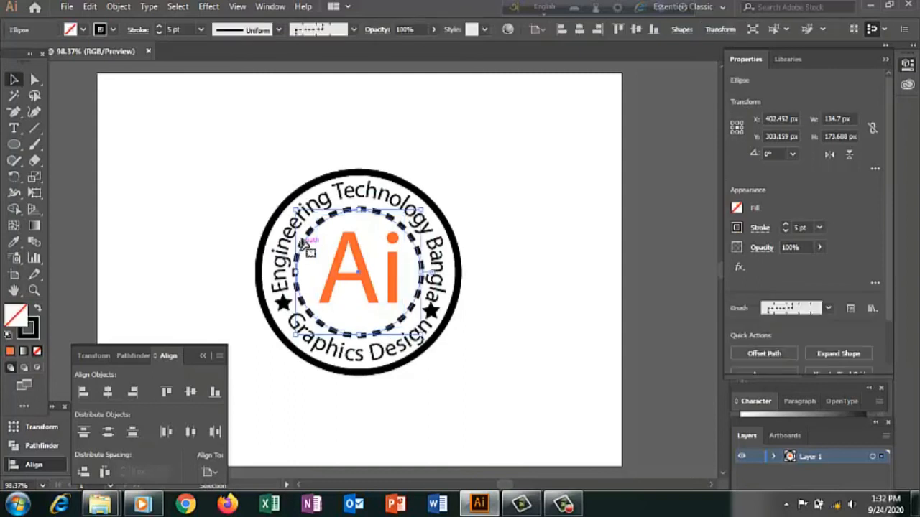
{"action": "left_click", "coordinate": [41, 227]}
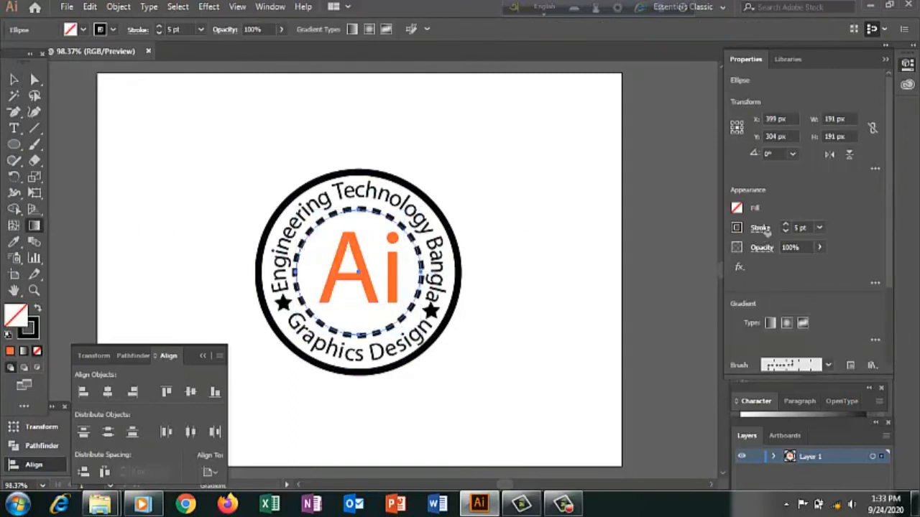
{"action": "left_click", "coordinate": [769, 323]}
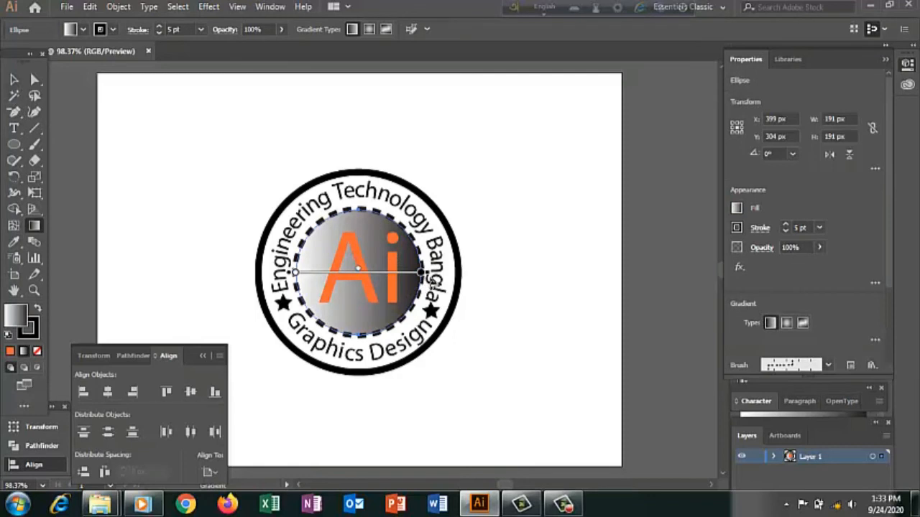
Step: Bring the inner circle's gradient stops close together, with white at about 33% and black at about 40%, for a sharp two-tone split
{"action": "left_click", "coordinate": [420, 272]}
{"action": "mouse_move", "coordinate": [421, 271]}
{"action": "left_mouse_down"}
{"action": "mouse_move", "coordinate": [314, 278]}
{"action": "mouse_move", "coordinate": [373, 276]}
{"action": "mouse_move", "coordinate": [346, 278]}
{"action": "left_mouse_up"}
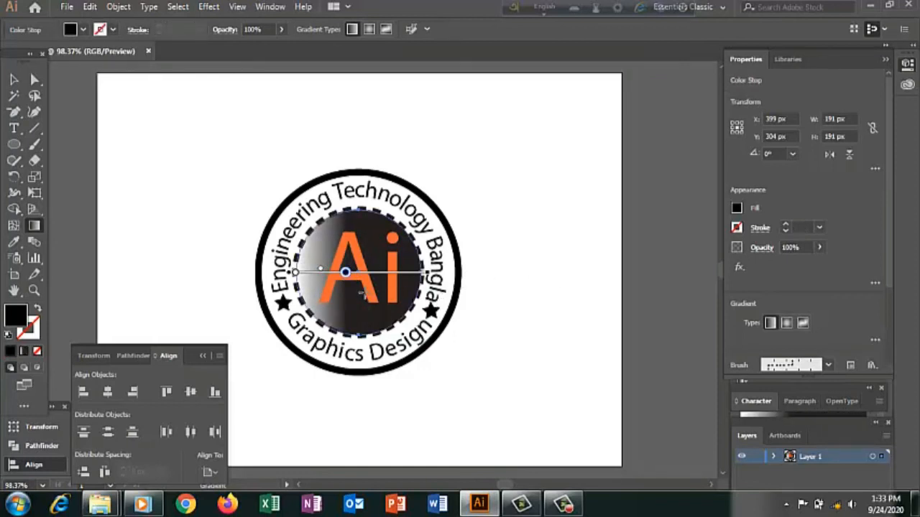
{"action": "left_click_drag", "start_coordinate": [295, 273], "coordinate": [381, 279]}
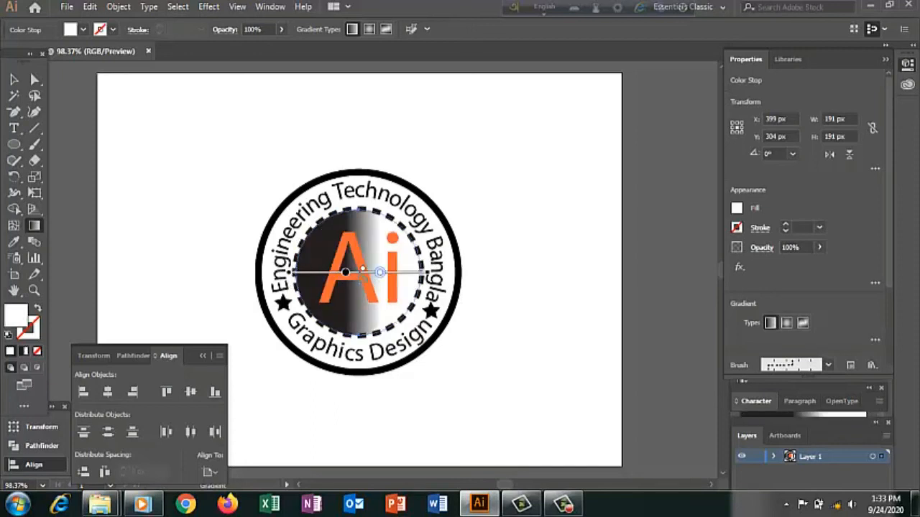
{"action": "left_click_drag", "start_coordinate": [380, 276], "coordinate": [337, 280]}
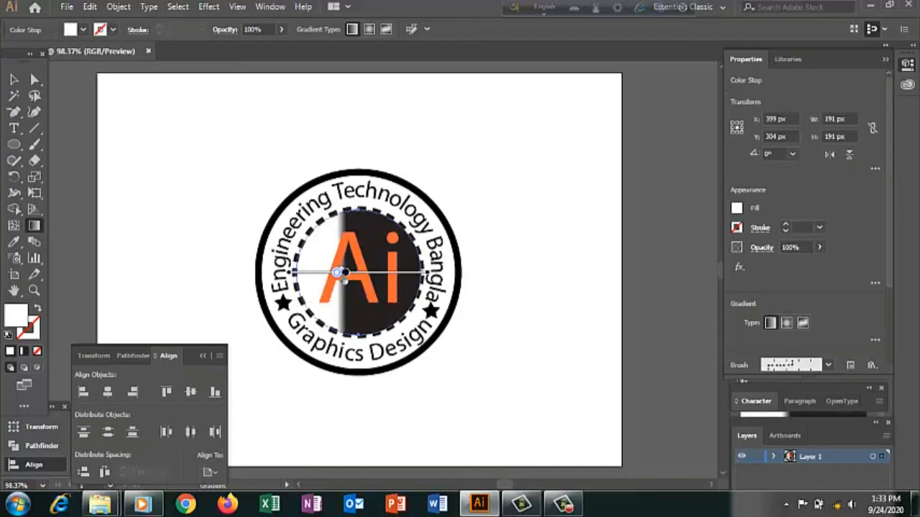
Step: Tint the inner circle's white gradient stop light grey at 5% black
{"action": "double_click", "coordinate": [337, 273]}
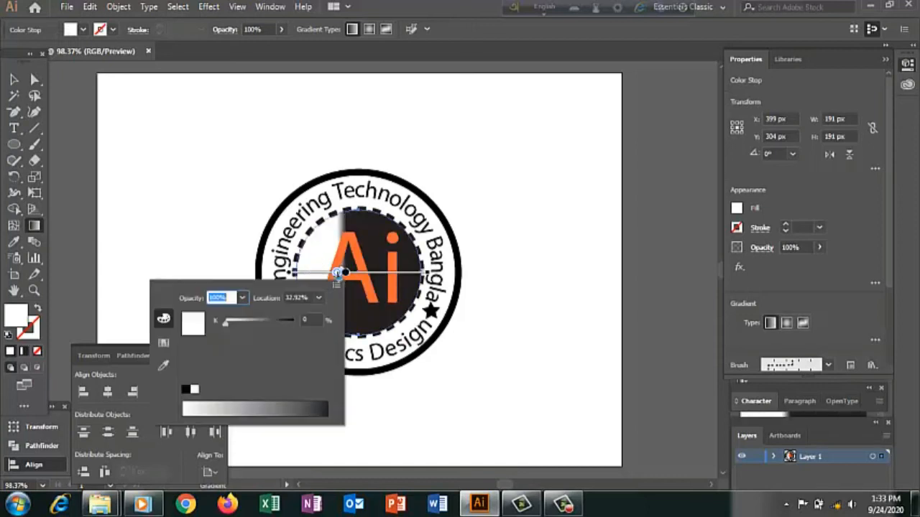
{"action": "left_click", "coordinate": [260, 322]}
{"action": "left_click_drag", "start_coordinate": [260, 324], "coordinate": [249, 323]}
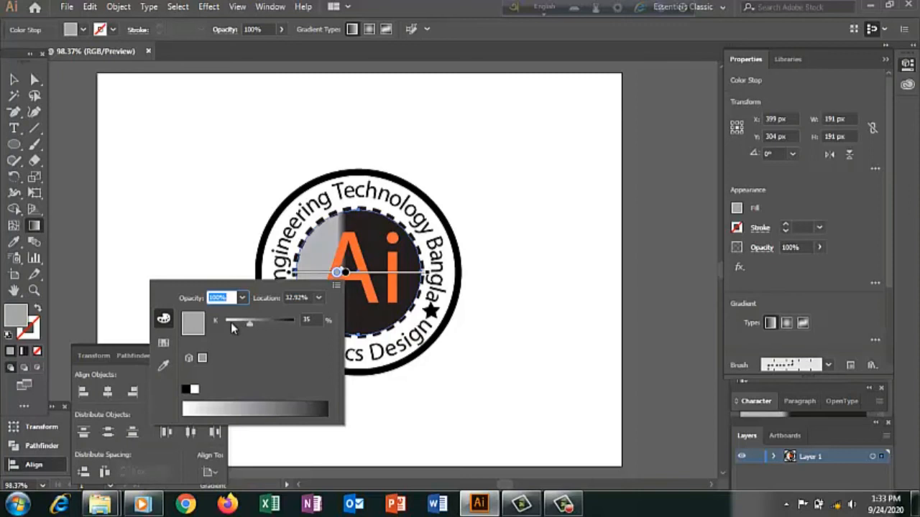
{"action": "left_click_drag", "start_coordinate": [230, 322], "coordinate": [229, 323]}
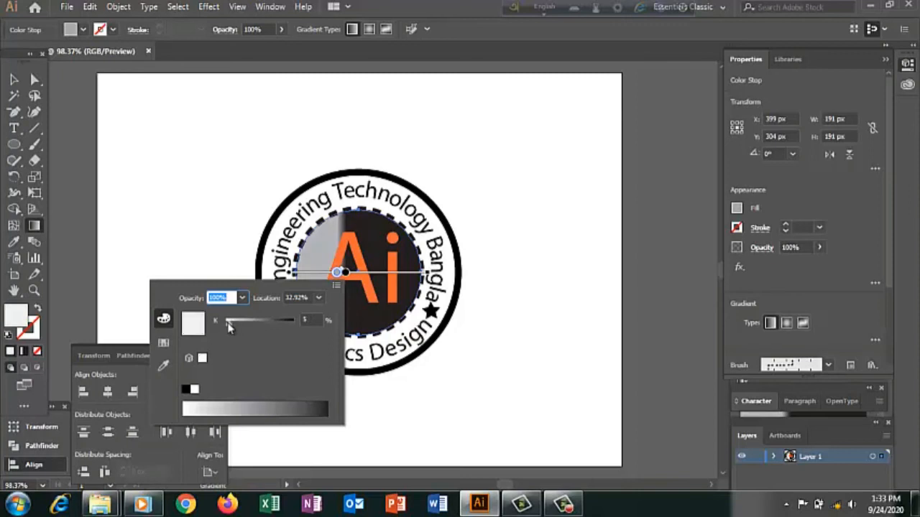
{"action": "left_click", "coordinate": [161, 369]}
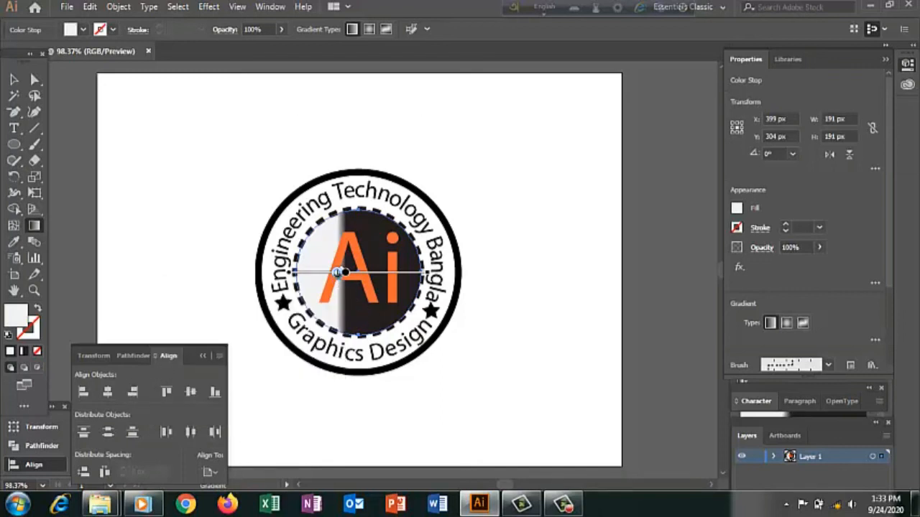
Step: Try orange on the inner circle's light gradient stop, then recolour it with a yellow swatch
{"action": "double_click", "coordinate": [338, 273]}
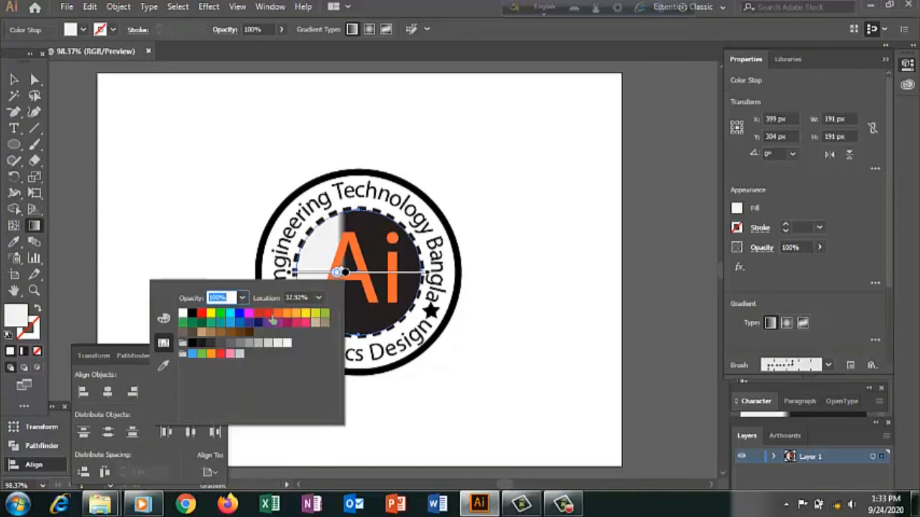
{"action": "left_click", "coordinate": [279, 314]}
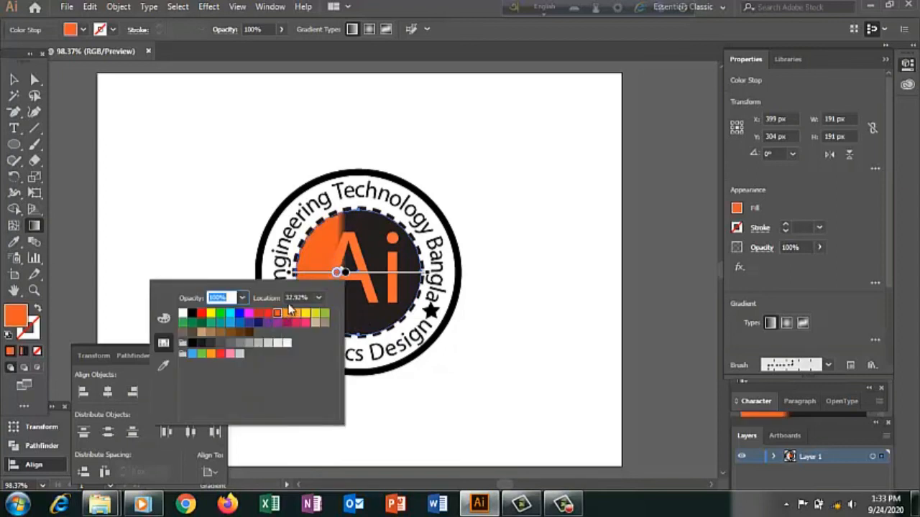
{"action": "left_click", "coordinate": [306, 316]}
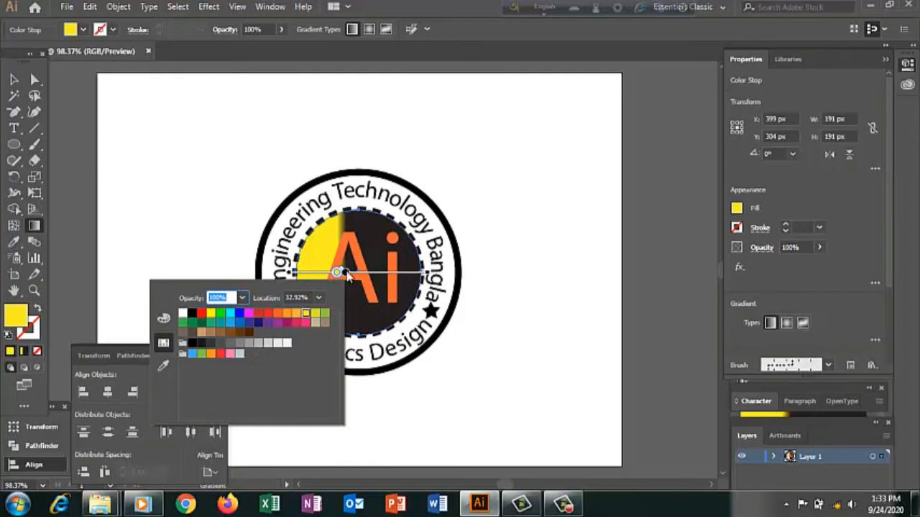
Step: Try green, yellow, light grey, red and brown on the gradient's dark stop and settle on the Black swatch
{"action": "left_click", "coordinate": [347, 276]}
{"action": "left_click", "coordinate": [345, 274]}
{"action": "double_click", "coordinate": [346, 273]}
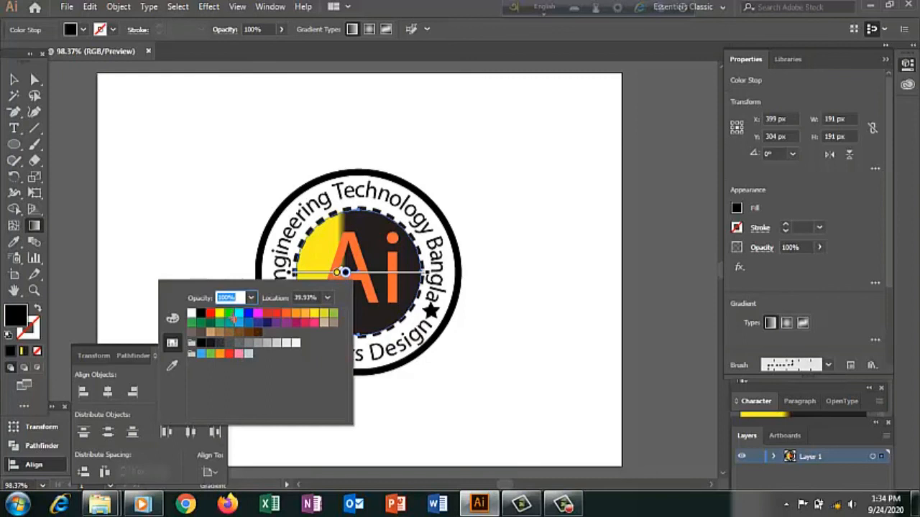
{"action": "left_click", "coordinate": [229, 315]}
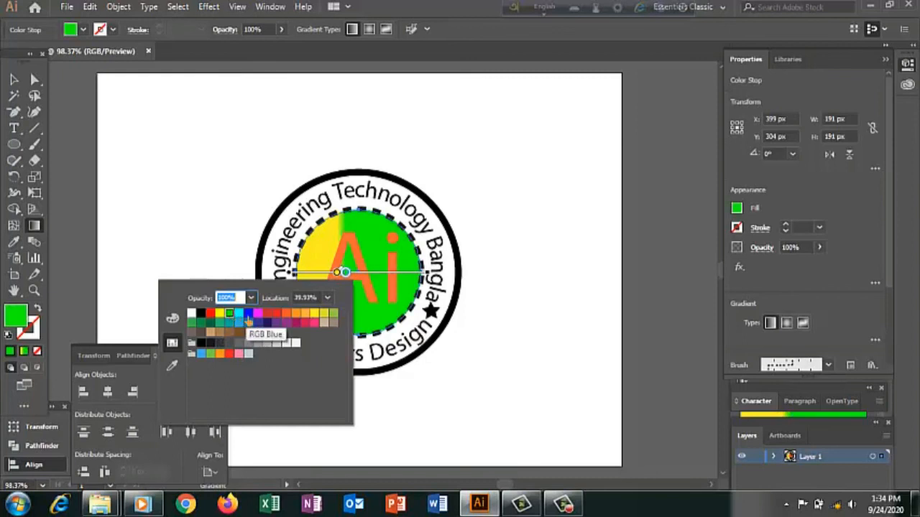
{"action": "left_click", "coordinate": [200, 316]}
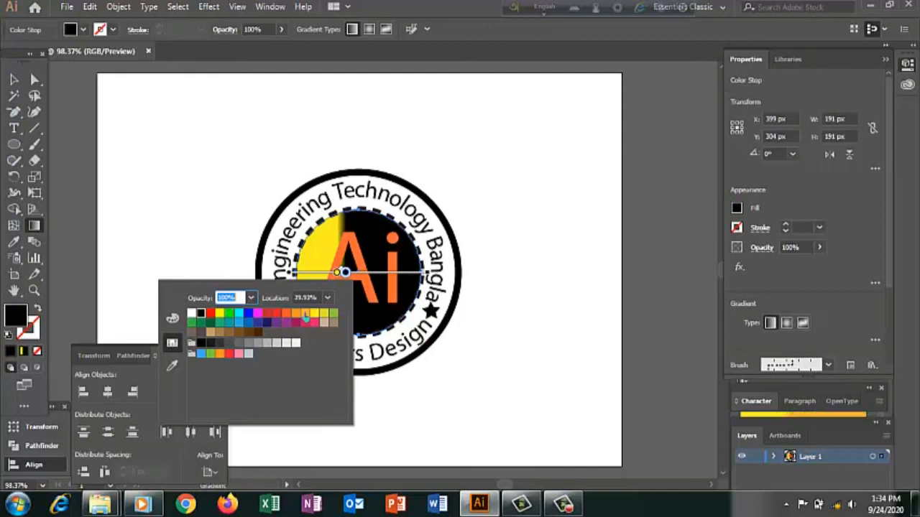
{"action": "left_click", "coordinate": [304, 314]}
{"action": "left_click", "coordinate": [315, 314]}
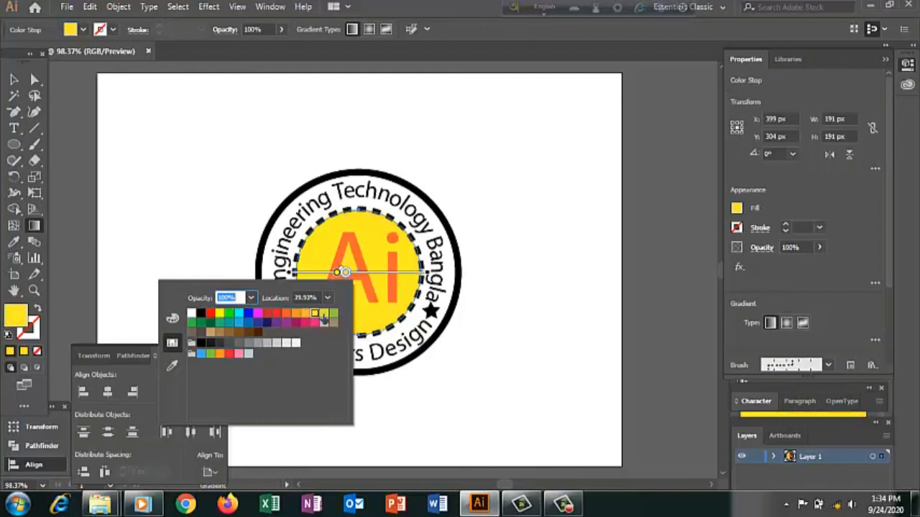
{"action": "left_click", "coordinate": [291, 343]}
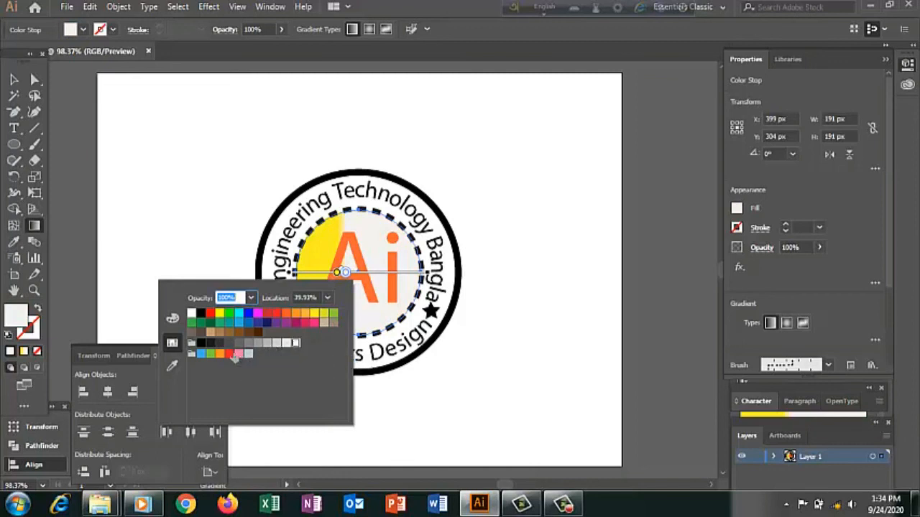
{"action": "left_click", "coordinate": [230, 355]}
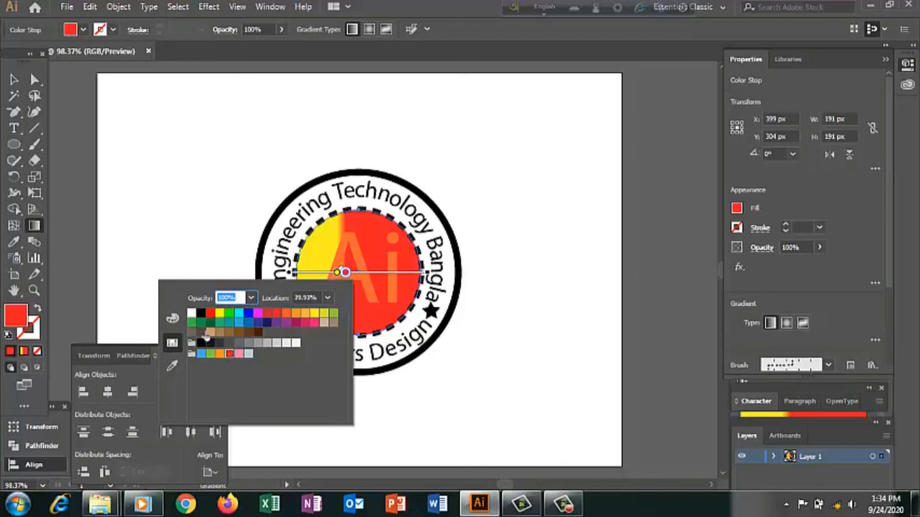
{"action": "left_click", "coordinate": [206, 334]}
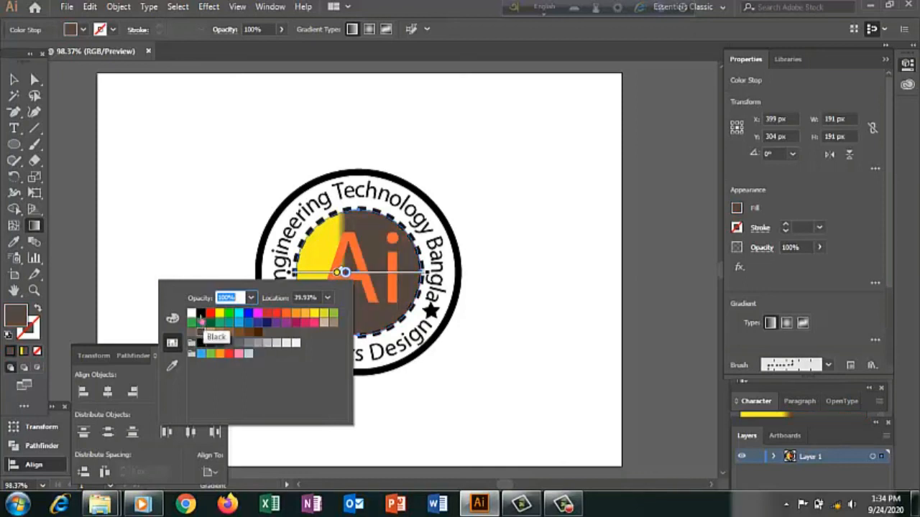
{"action": "left_click", "coordinate": [201, 316]}
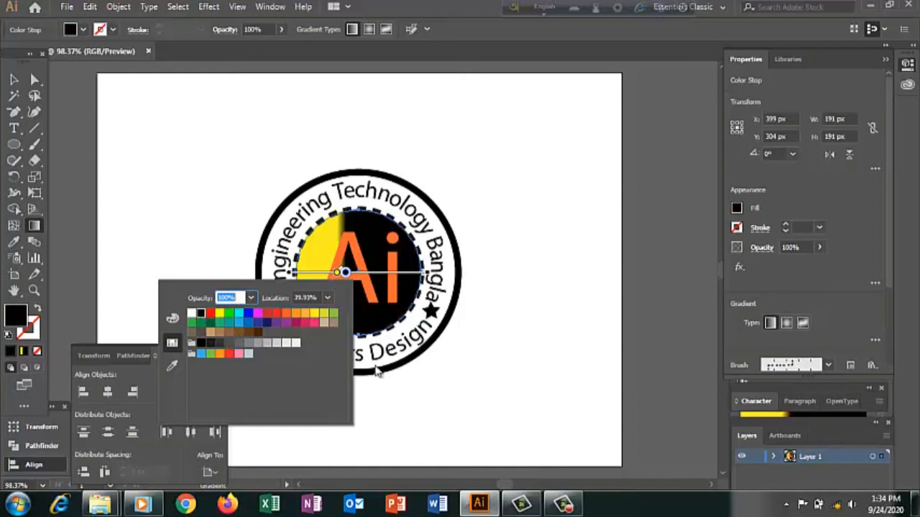
{"action": "left_click", "coordinate": [390, 386]}
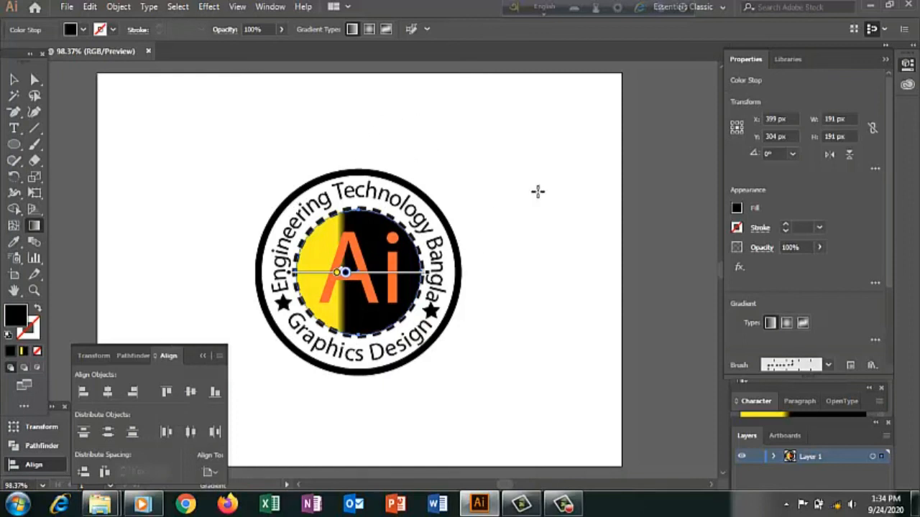
Step: Select the whole badge and apply Expand Appearance to it
{"action": "left_click", "coordinate": [15, 80]}
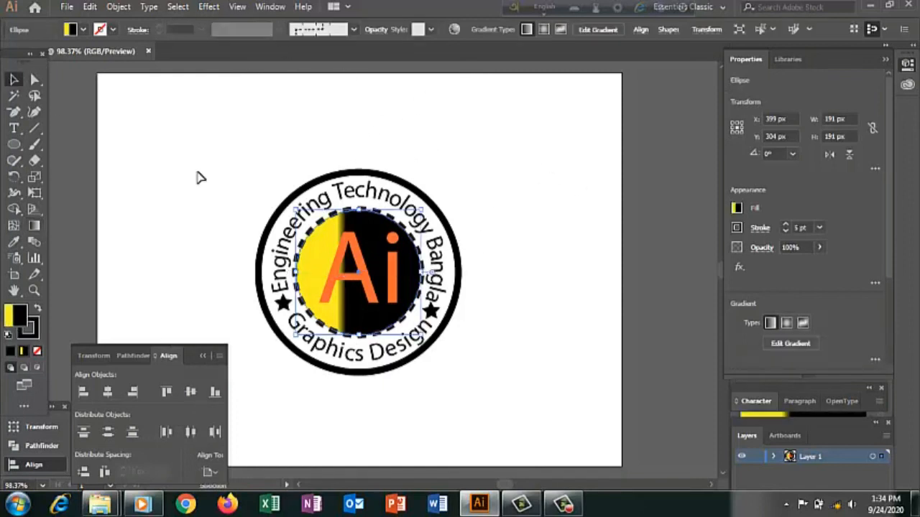
{"action": "left_click", "coordinate": [348, 285]}
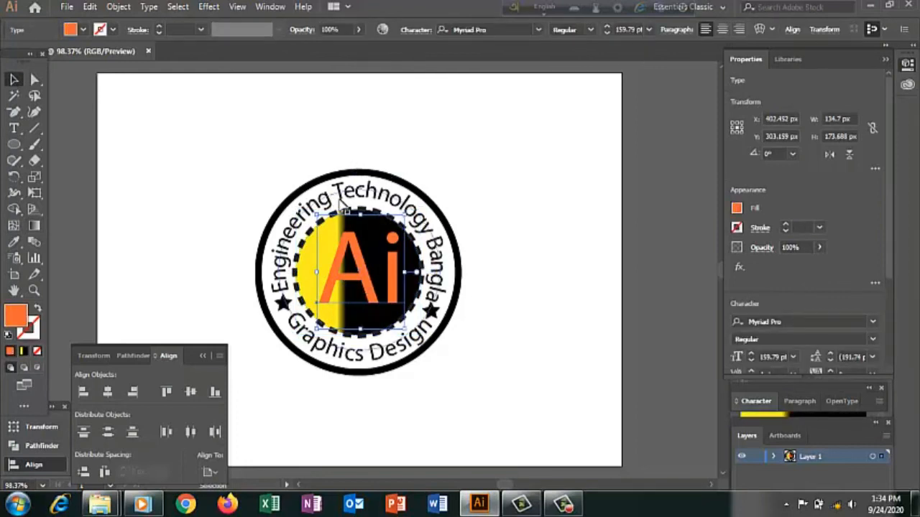
{"action": "left_click_drag", "start_coordinate": [246, 173], "coordinate": [503, 383]}
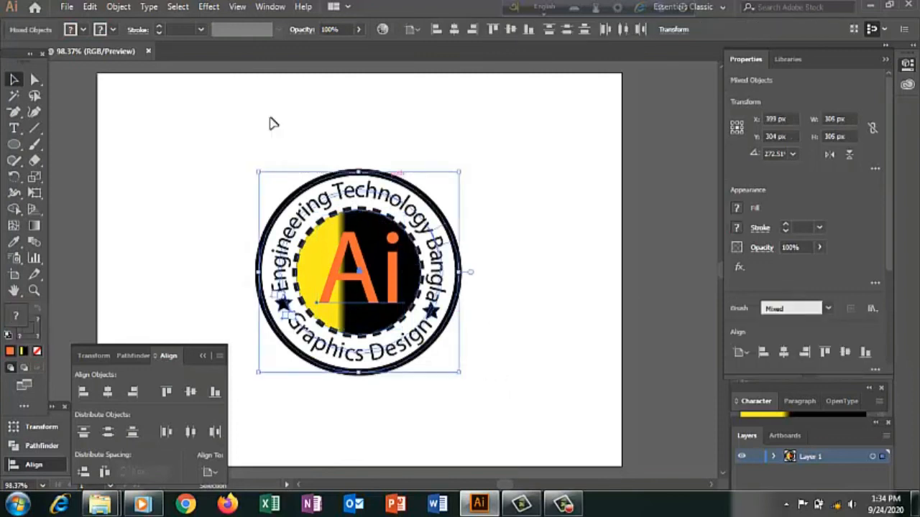
{"action": "left_click", "coordinate": [119, 7]}
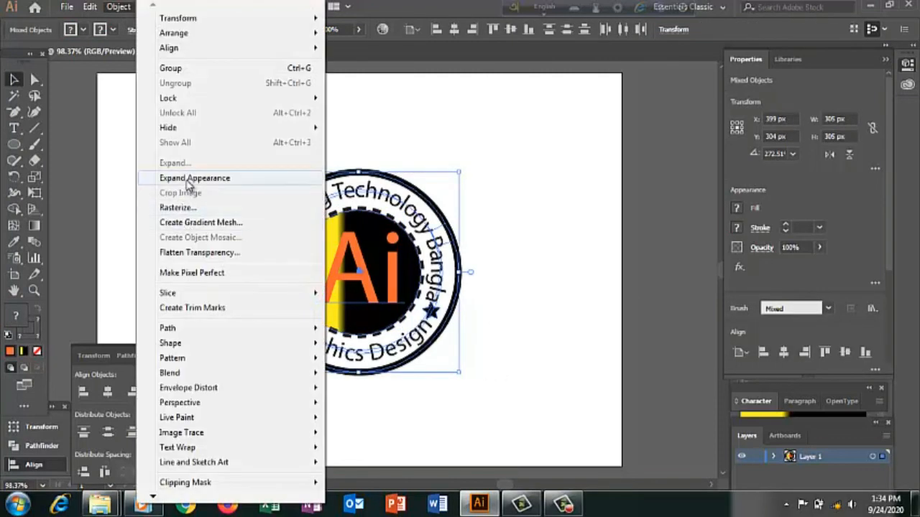
{"action": "left_click", "coordinate": [188, 178]}
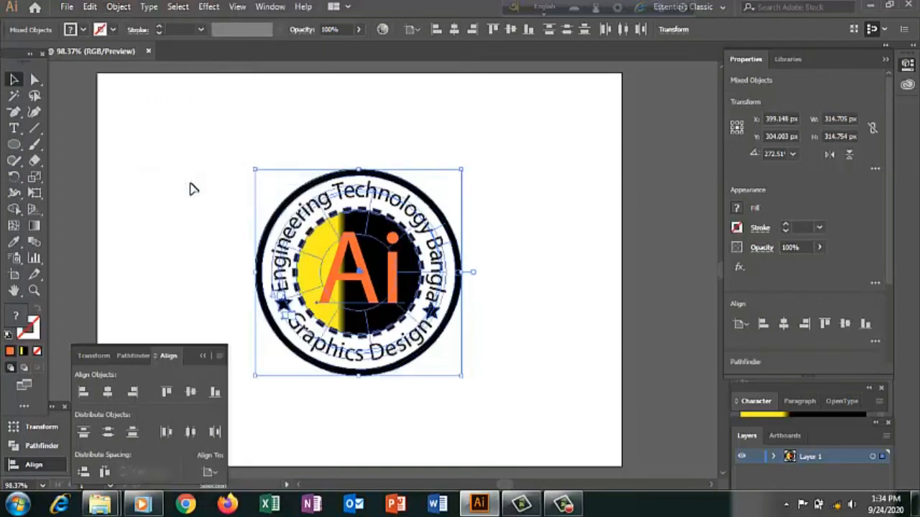
Step: Group all the badge parts and move the group to about X 427 px, Y 300 px
{"action": "right_click", "coordinate": [309, 204]}
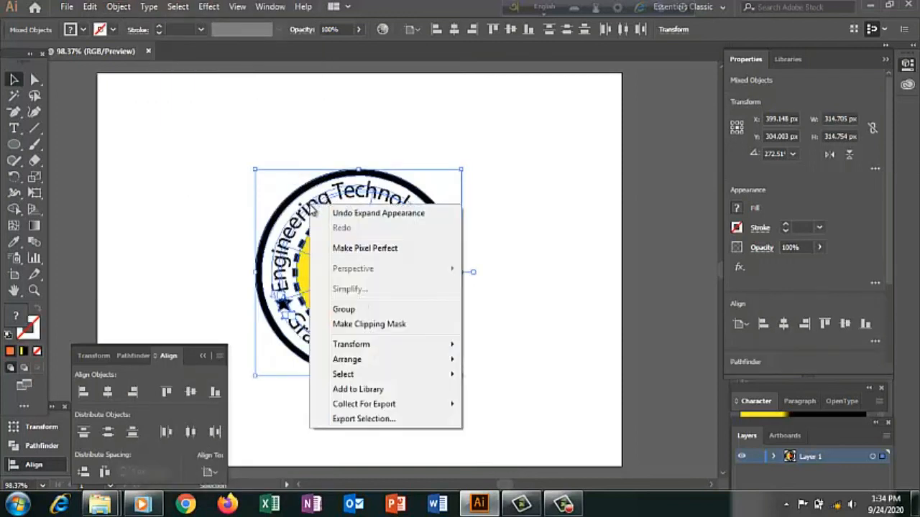
{"action": "left_click", "coordinate": [350, 311]}
{"action": "mouse_move", "coordinate": [309, 231]}
{"action": "left_mouse_down"}
{"action": "mouse_move", "coordinate": [452, 213]}
{"action": "mouse_move", "coordinate": [429, 179]}
{"action": "mouse_move", "coordinate": [435, 186]}
{"action": "mouse_move", "coordinate": [324, 235]}
{"action": "left_mouse_up"}
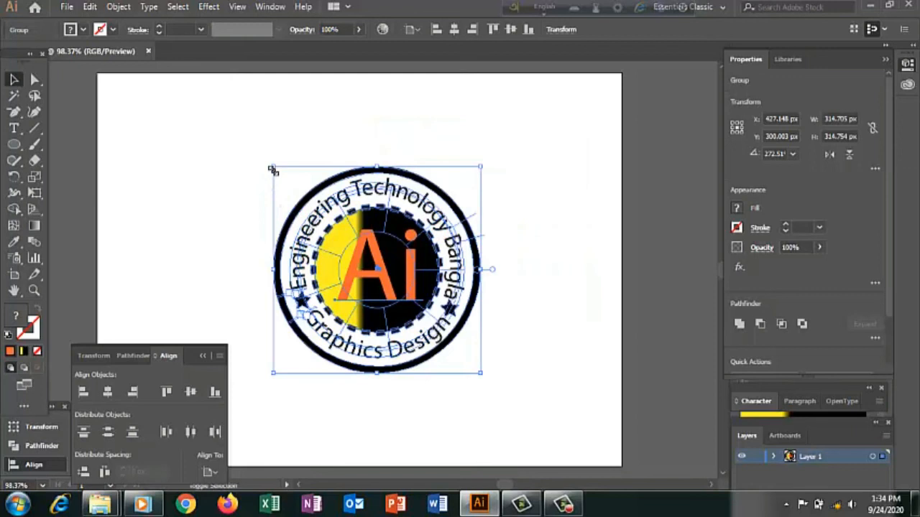
Step: Scale the grouped badge proportionally about its centre, up to about 418 px and back down to about 324 px wide
{"action": "left_click_drag", "start_coordinate": [272, 170], "coordinate": [166, 134]}
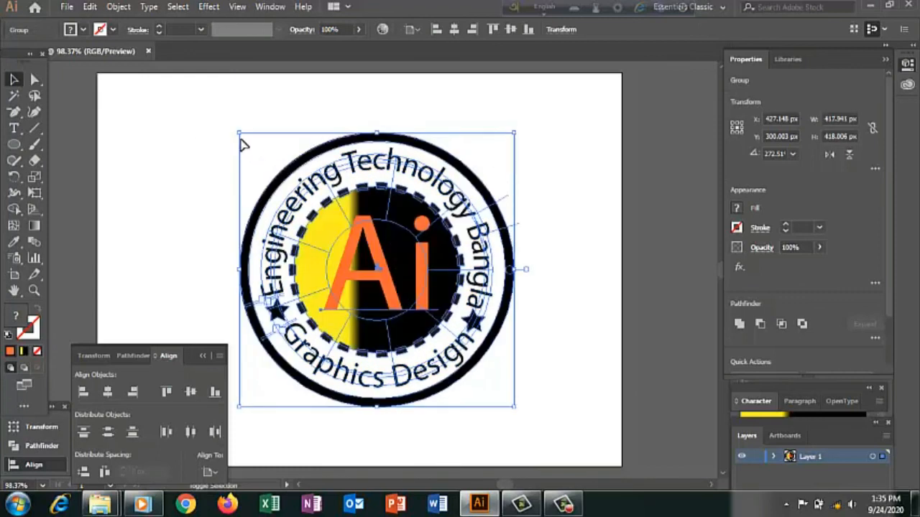
{"action": "left_click_drag", "start_coordinate": [240, 135], "coordinate": [273, 149]}
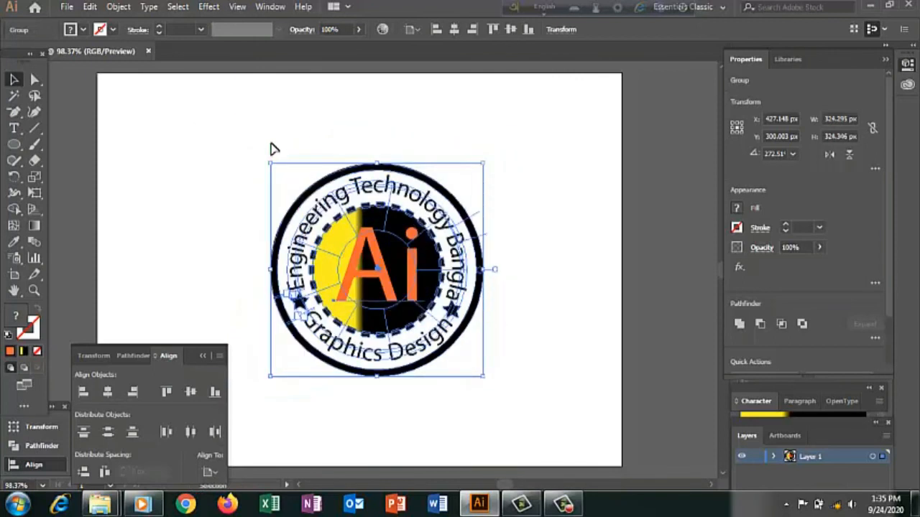